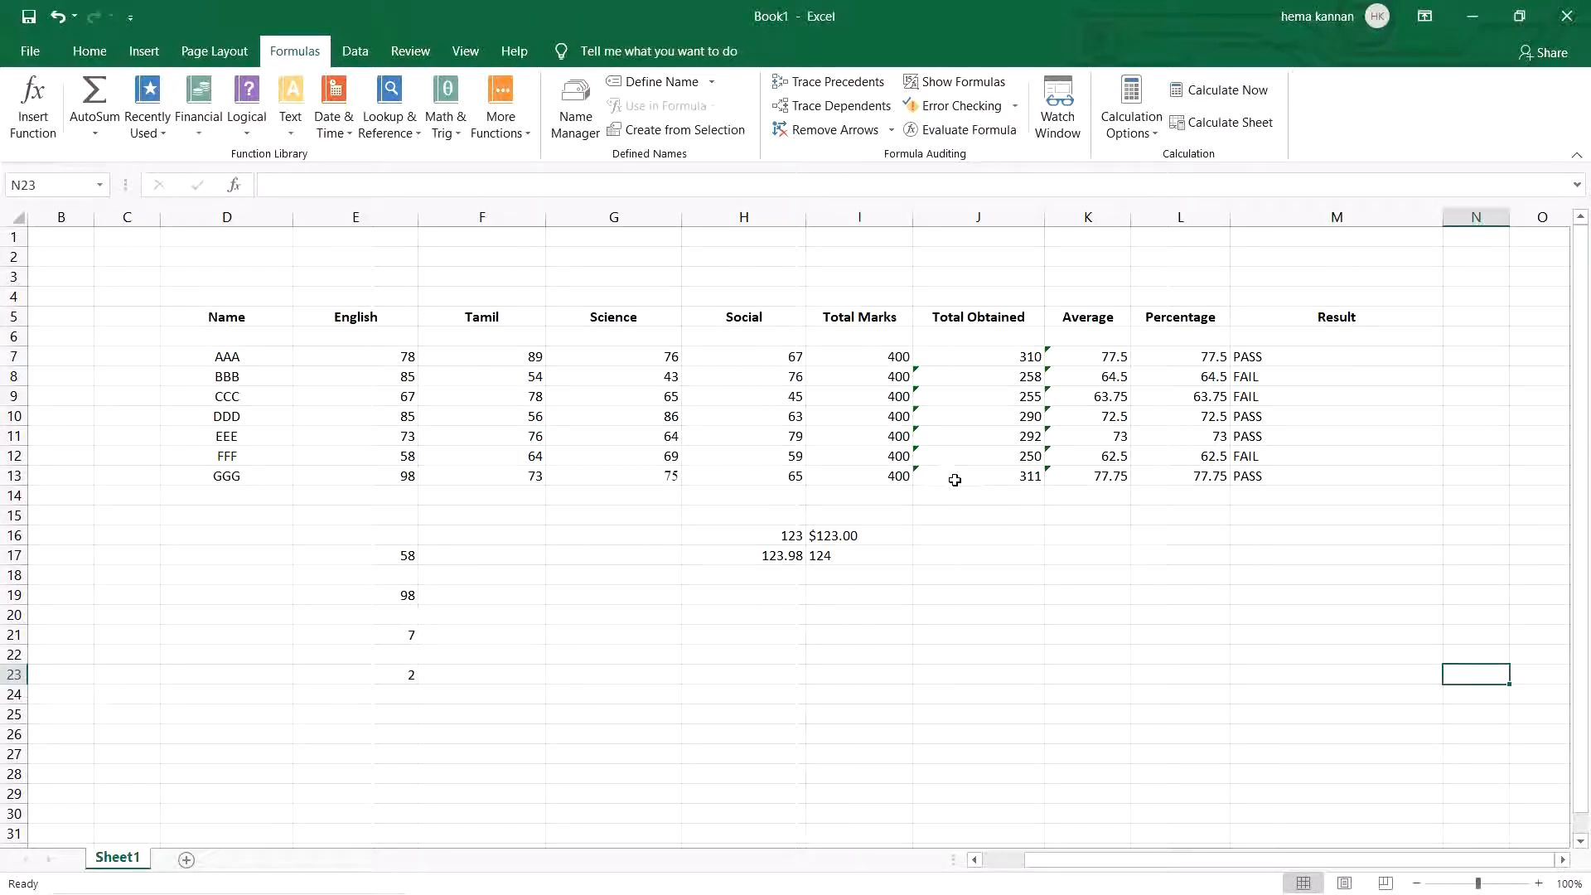
key(ctrl+z)
click(471, 358)
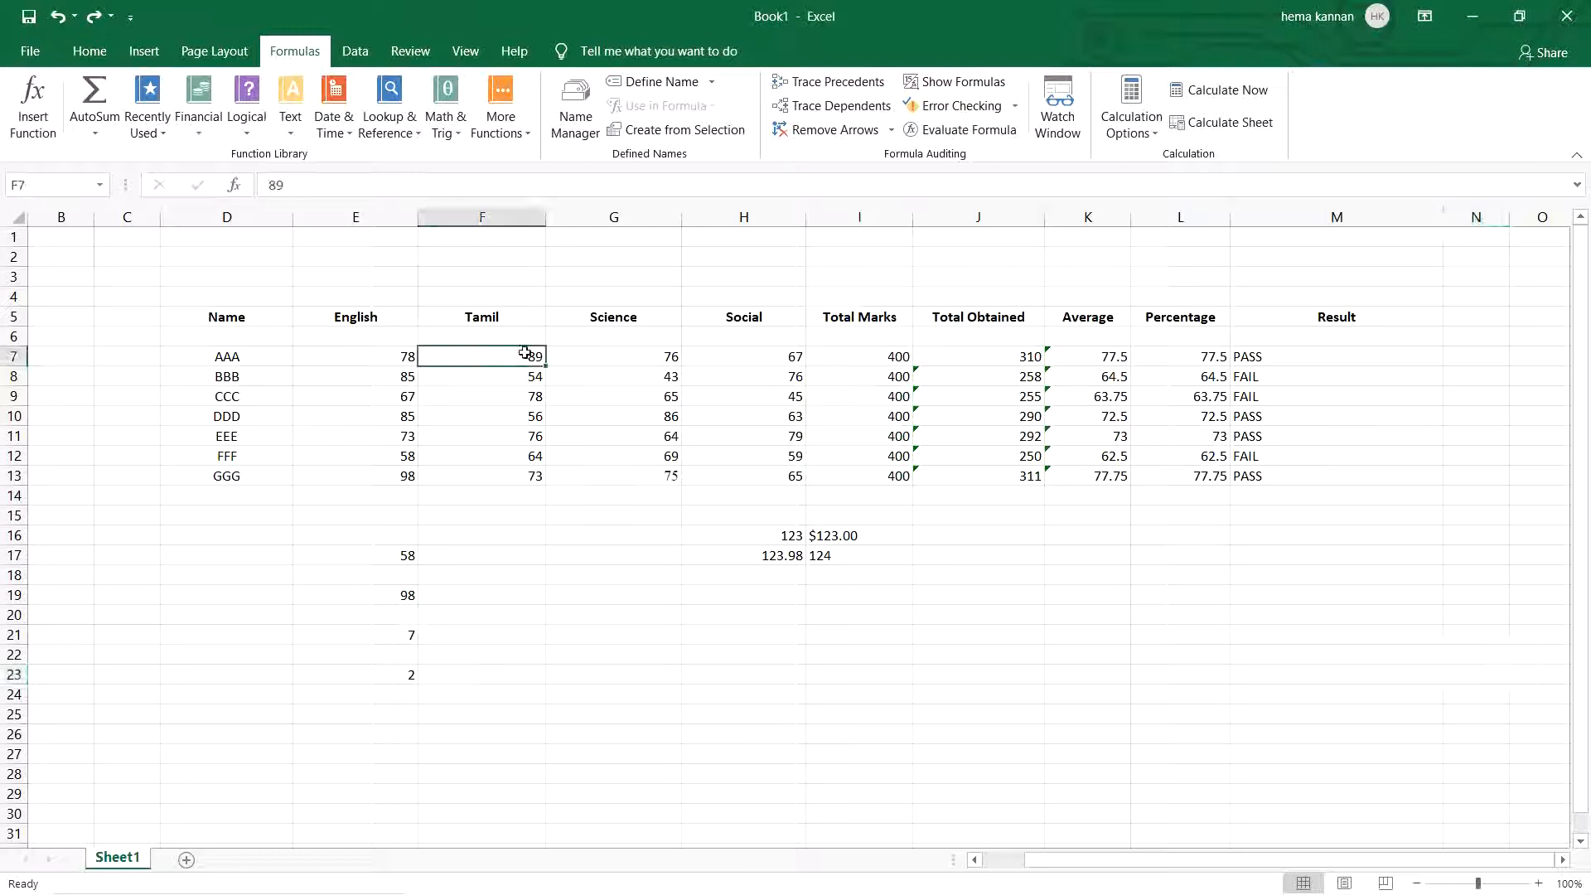
click(656, 355)
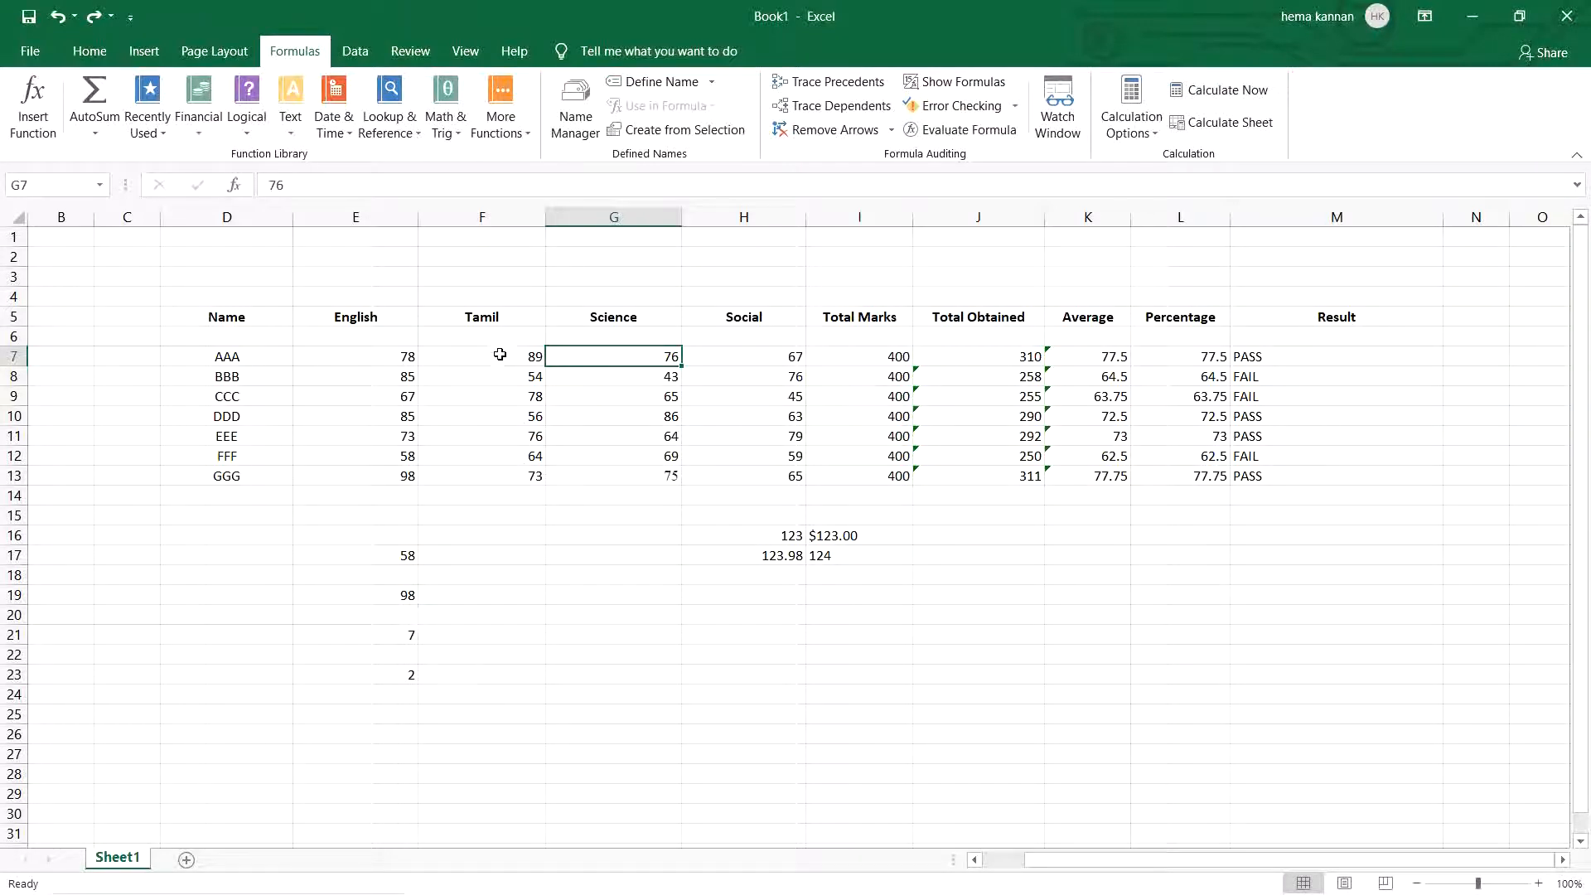
drag(340, 360, 767, 360)
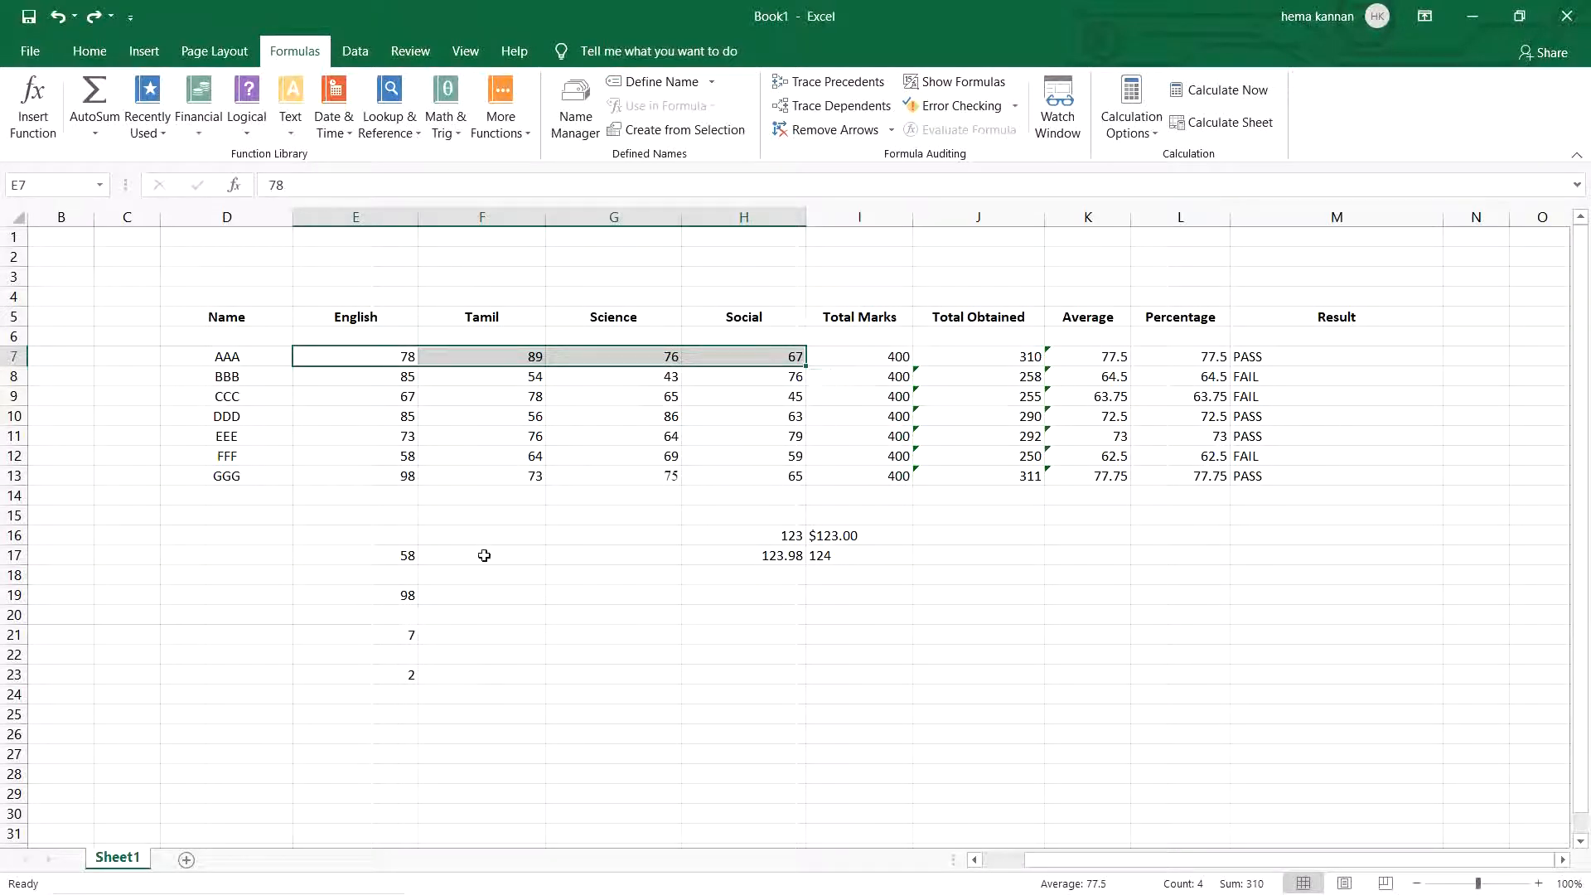
- Join AAA's four subject marks in cell G19 with the formula =CONCAT(E7:H7)
click(579, 595)
double_click(578, 594)
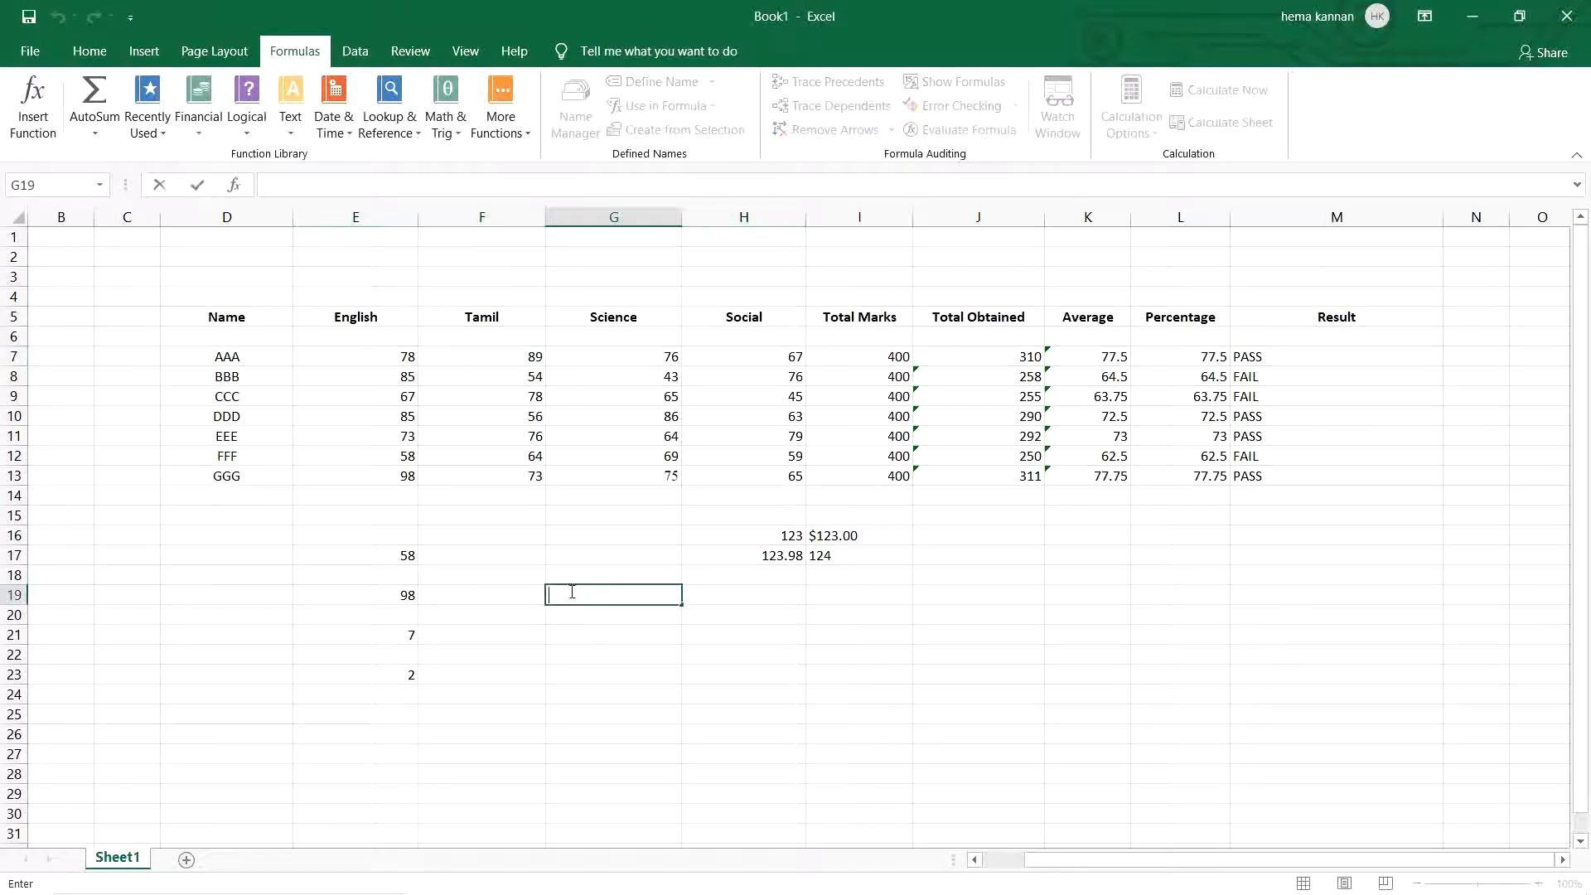
text(=Con)
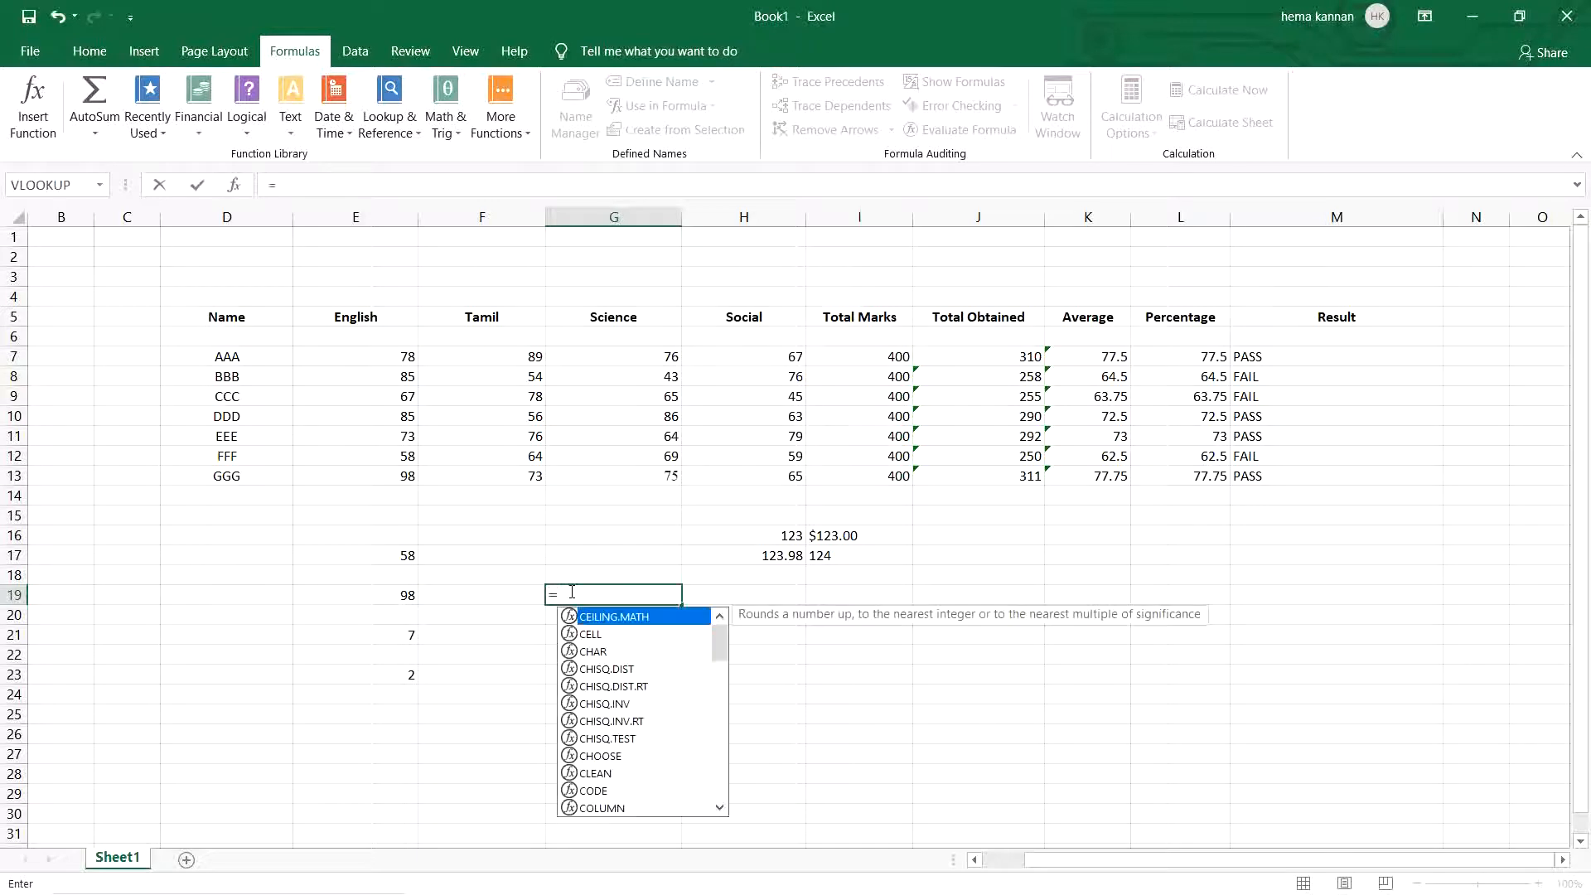
text(cat)
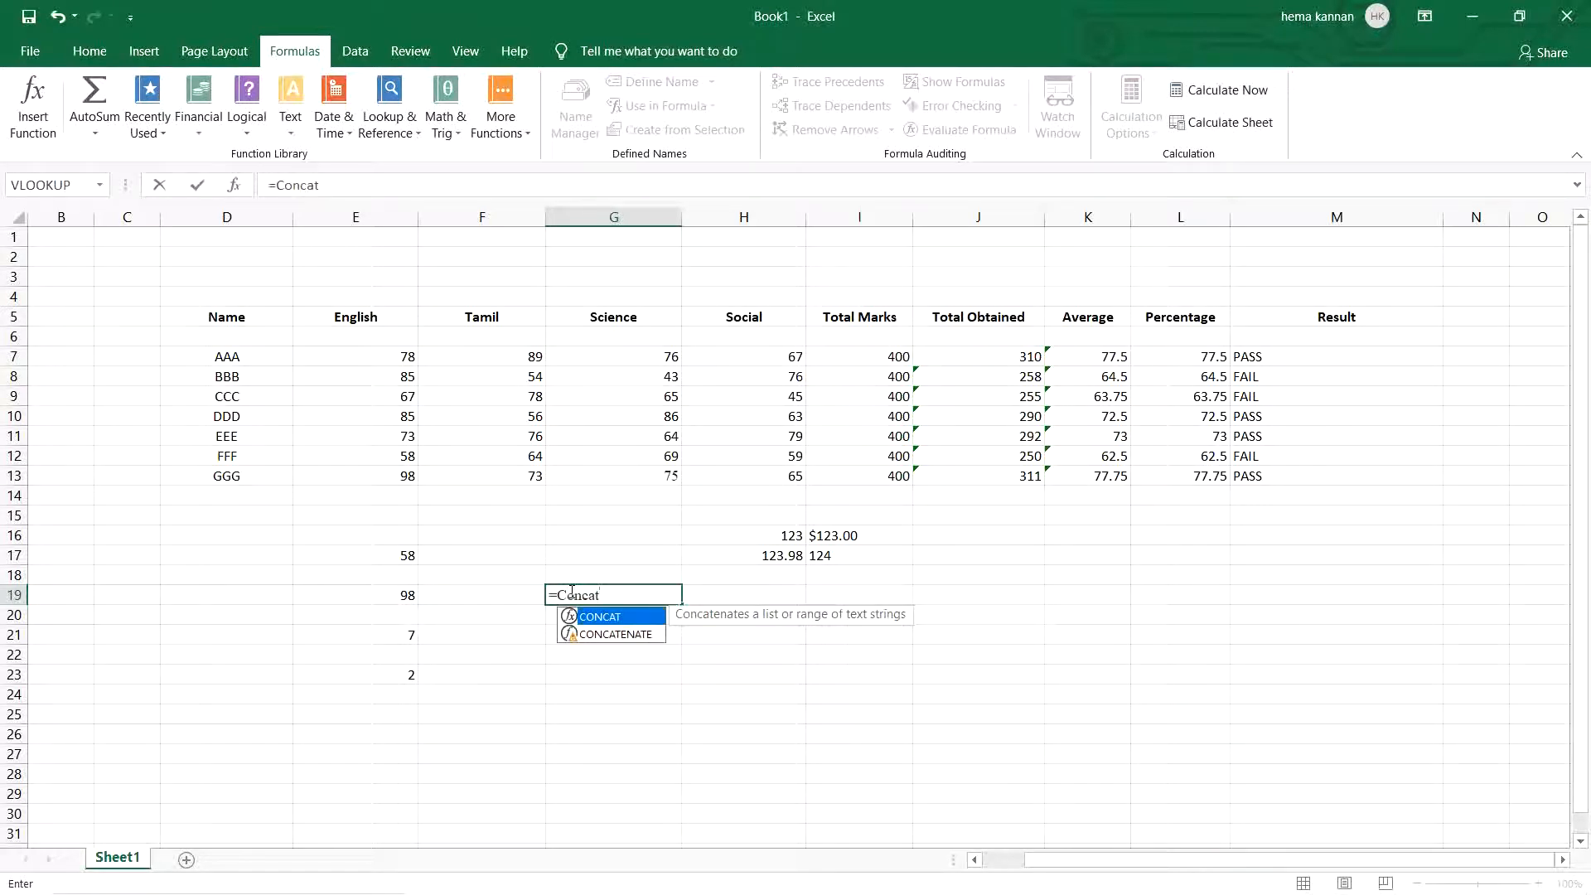
double_click(601, 616)
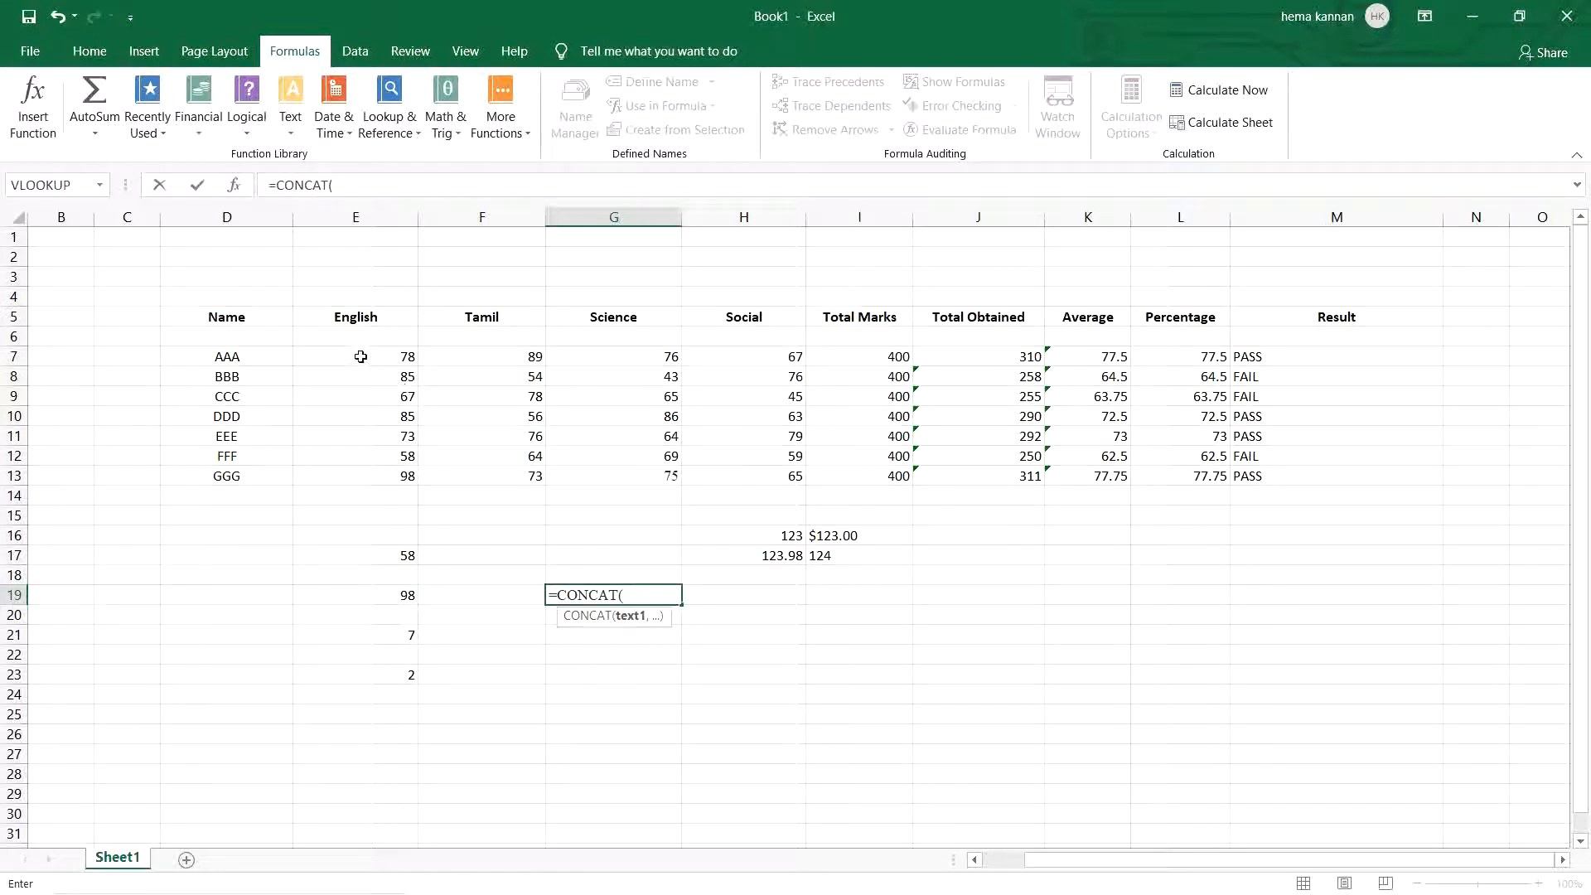
drag(358, 356, 723, 356)
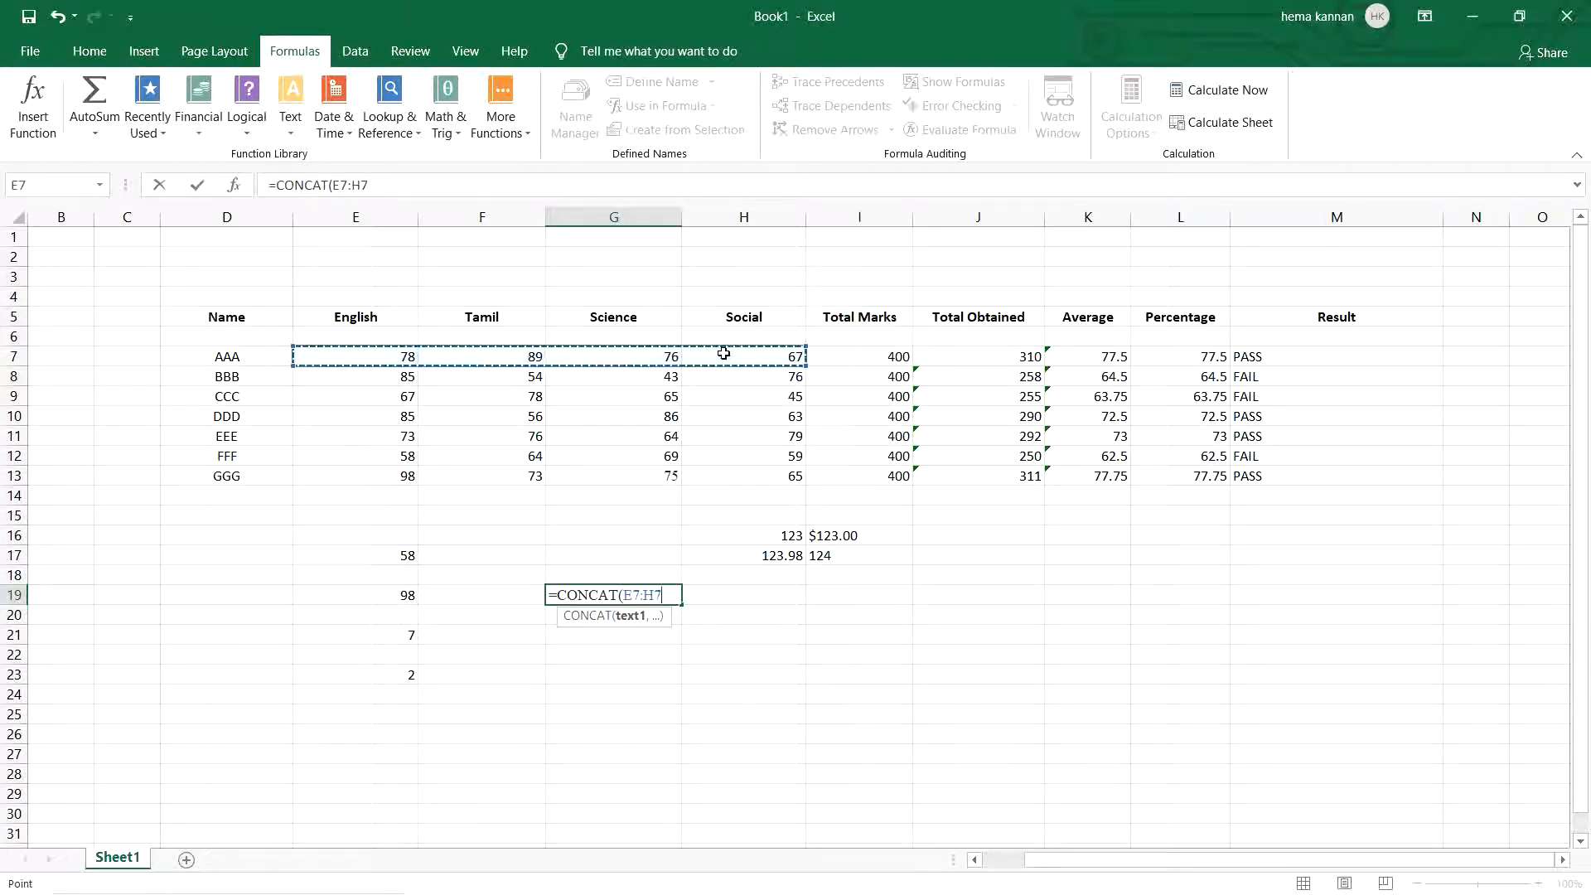
text())
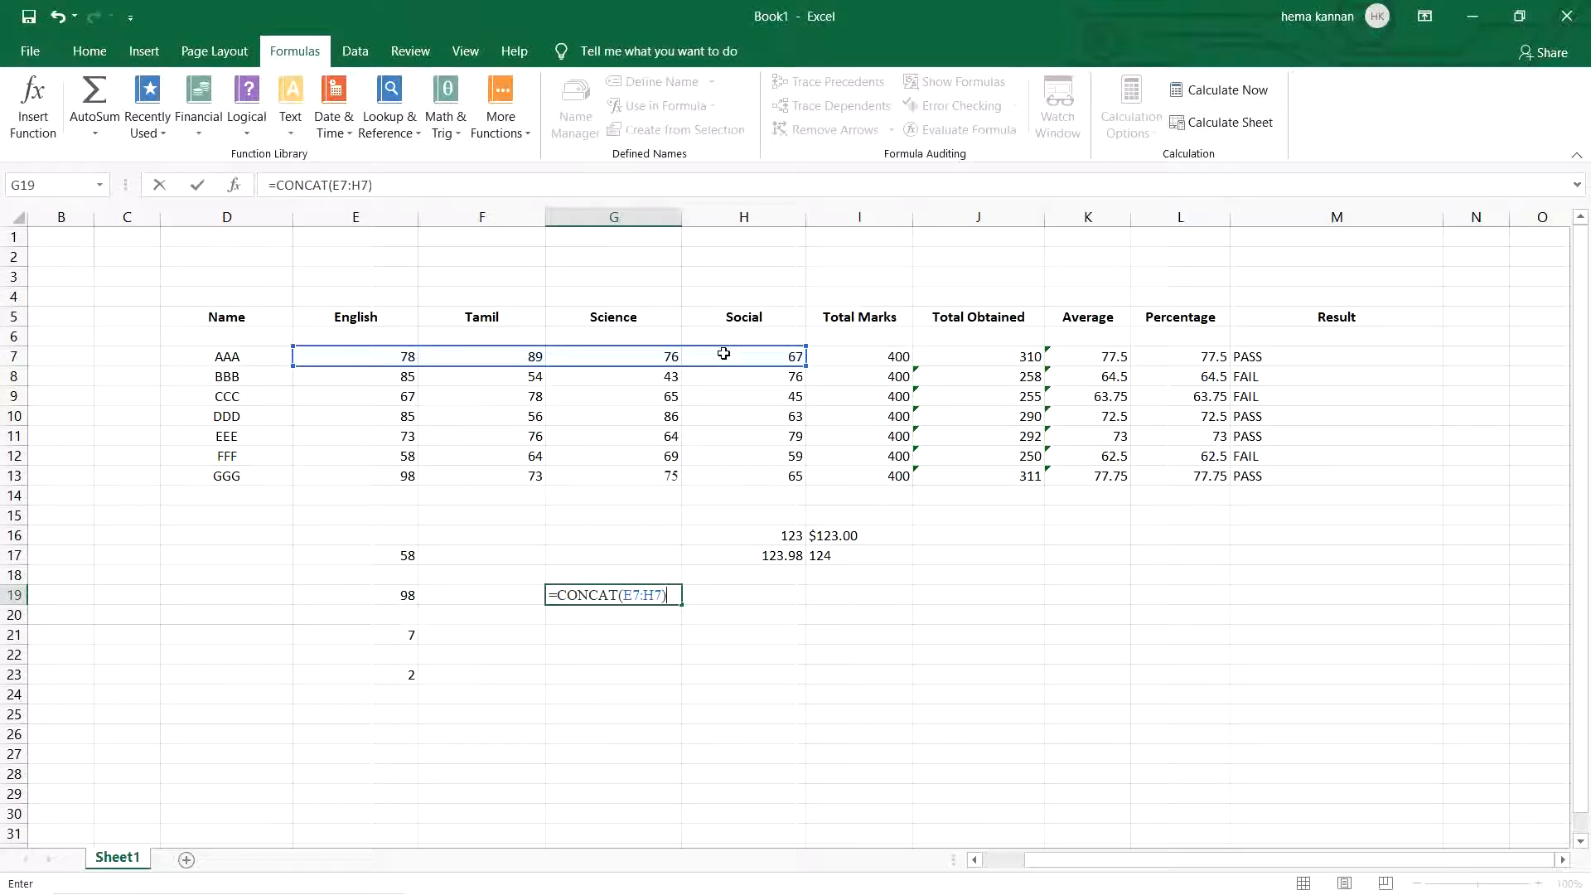
key(Return)
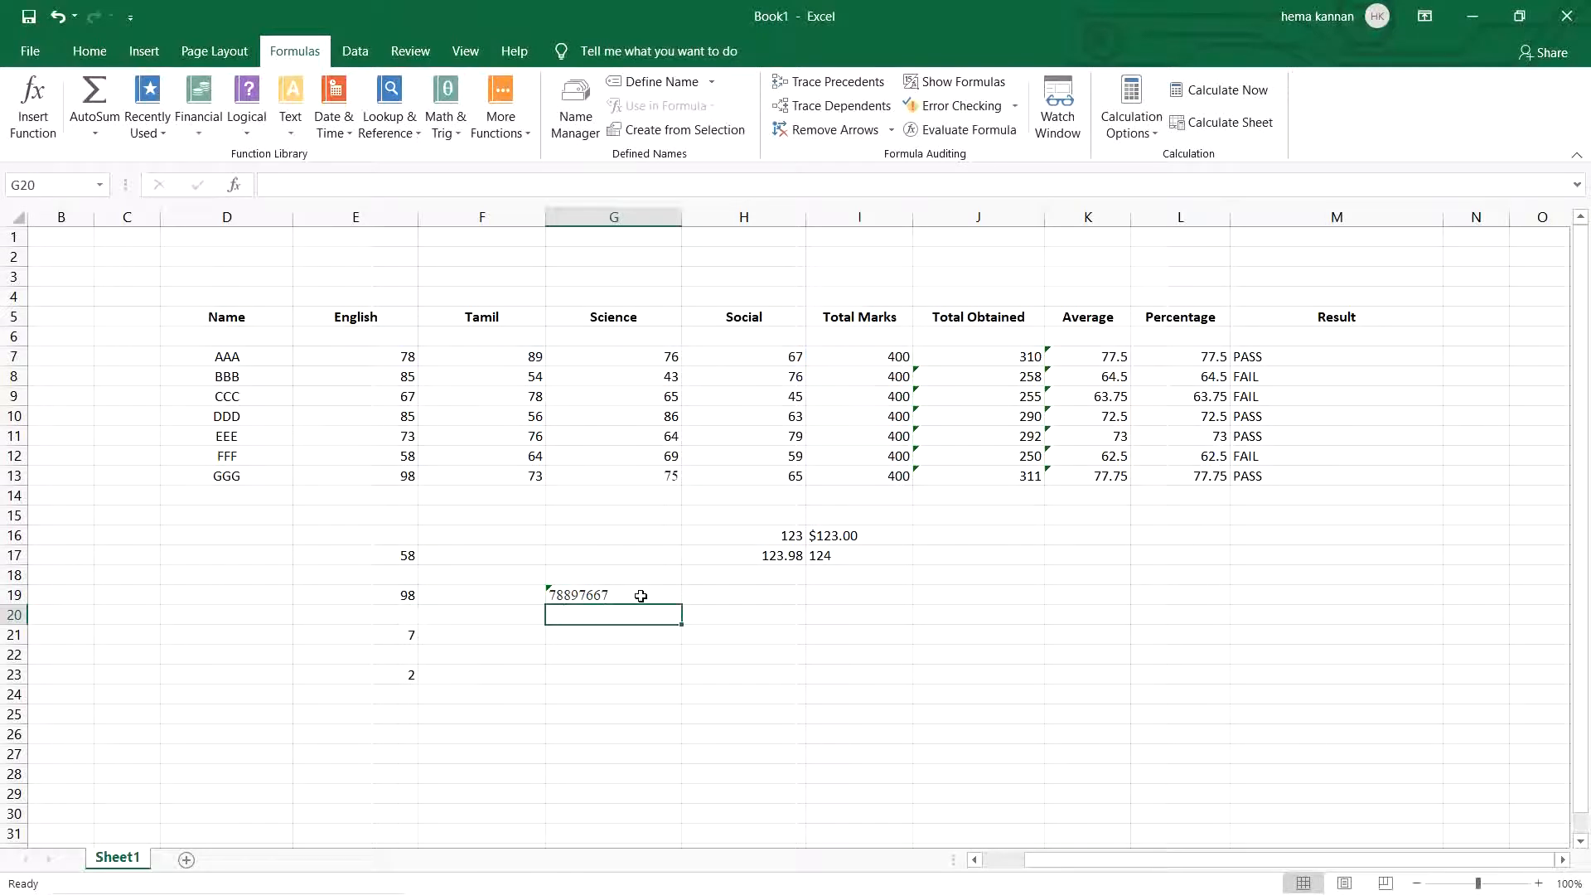
- Enter the formula =CONCATENATE(E8:H8) in cell G21 for BBB's subject marks
click(594, 634)
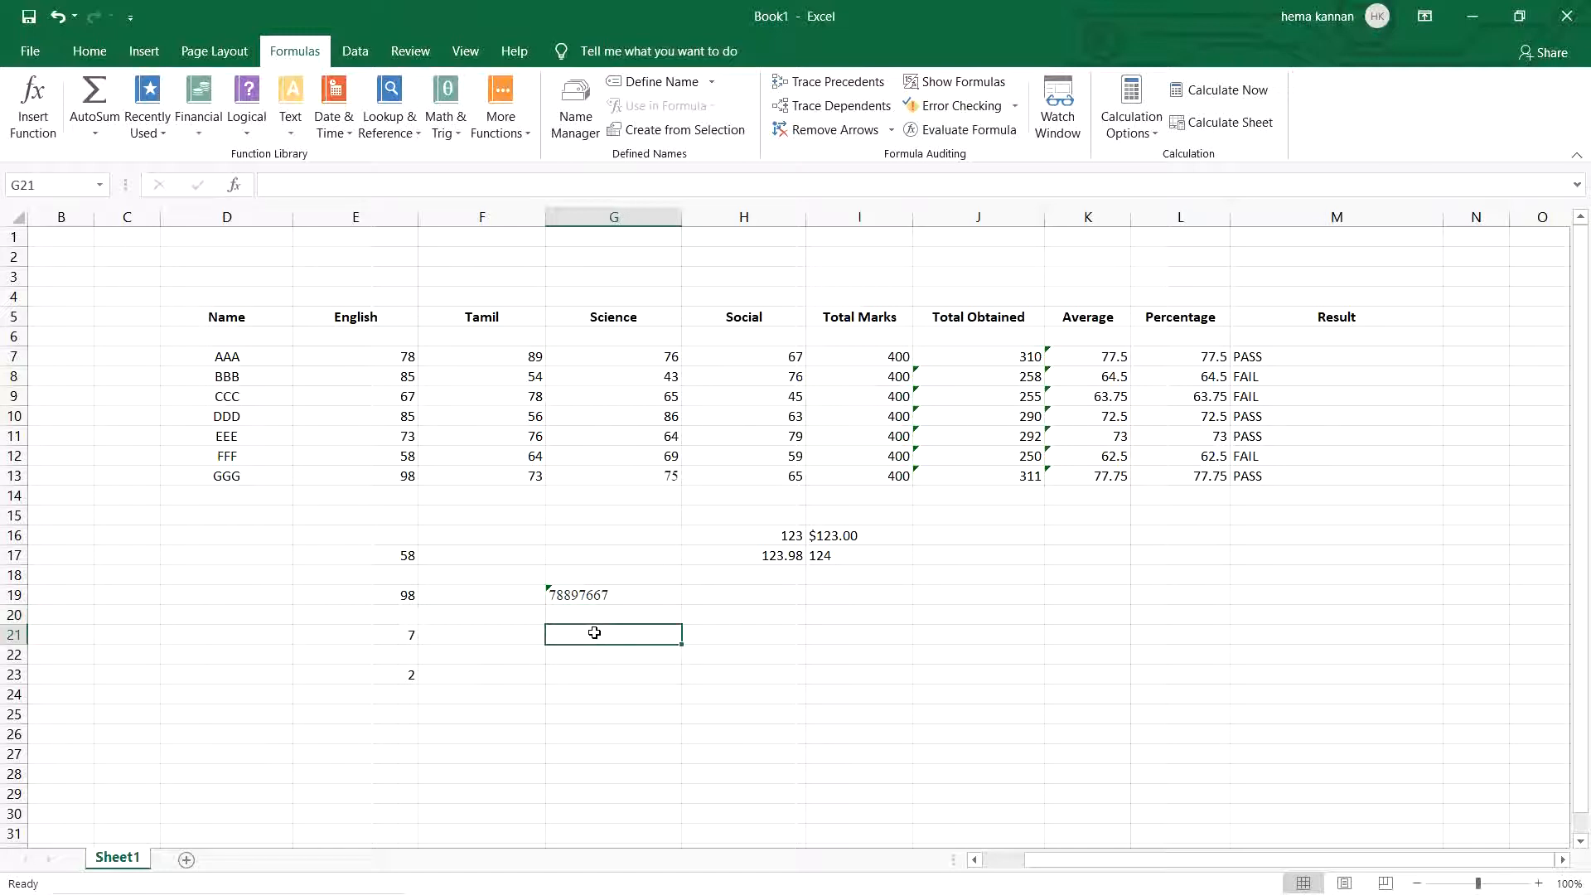
double_click(594, 634)
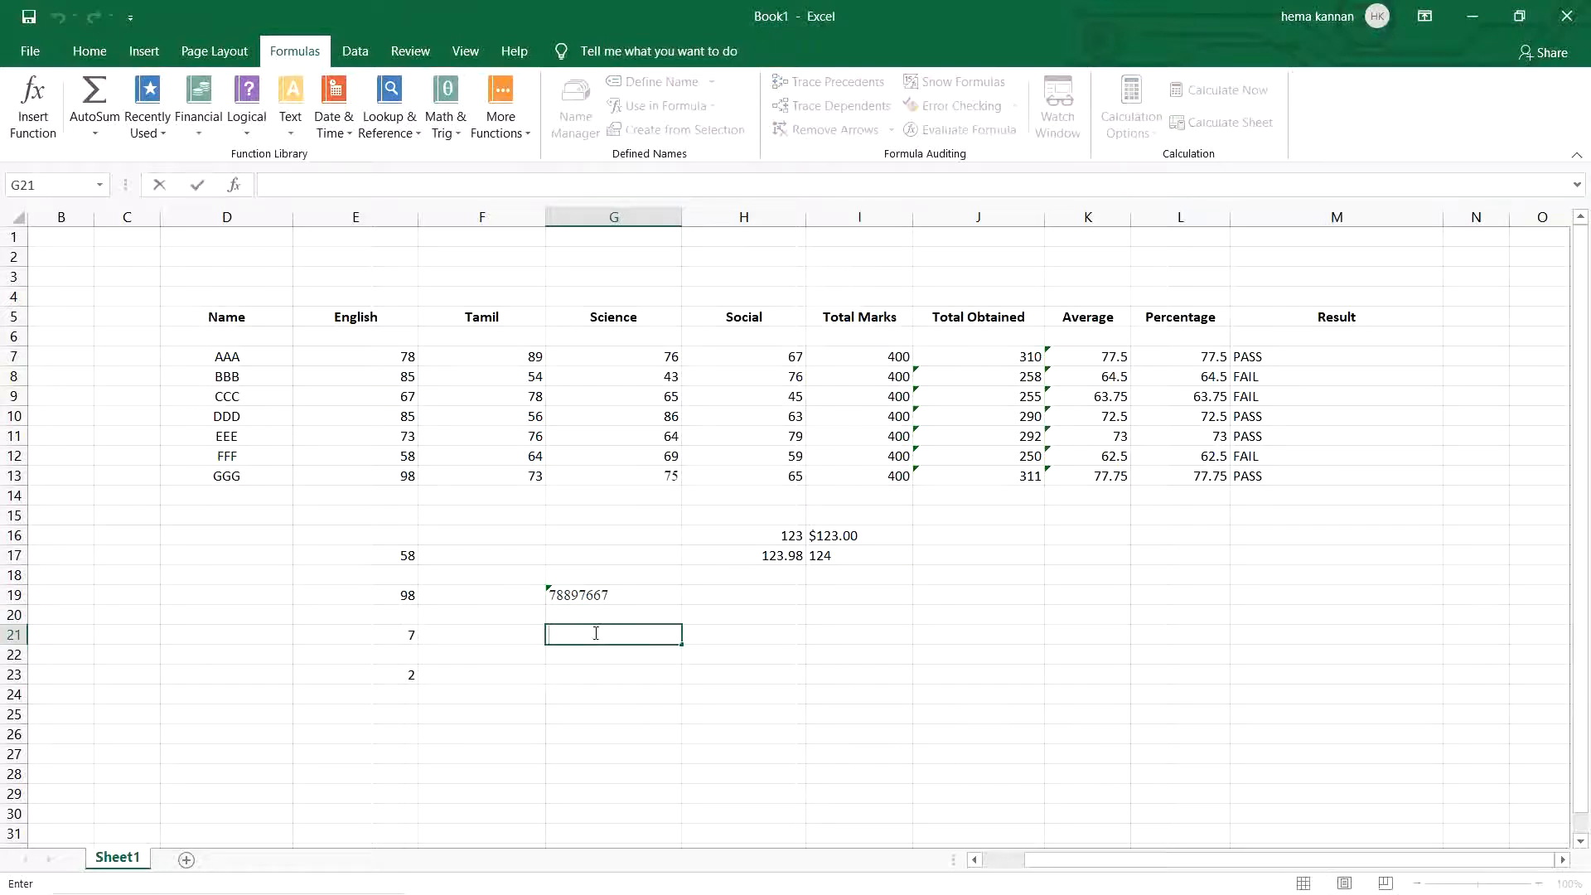
text(=con)
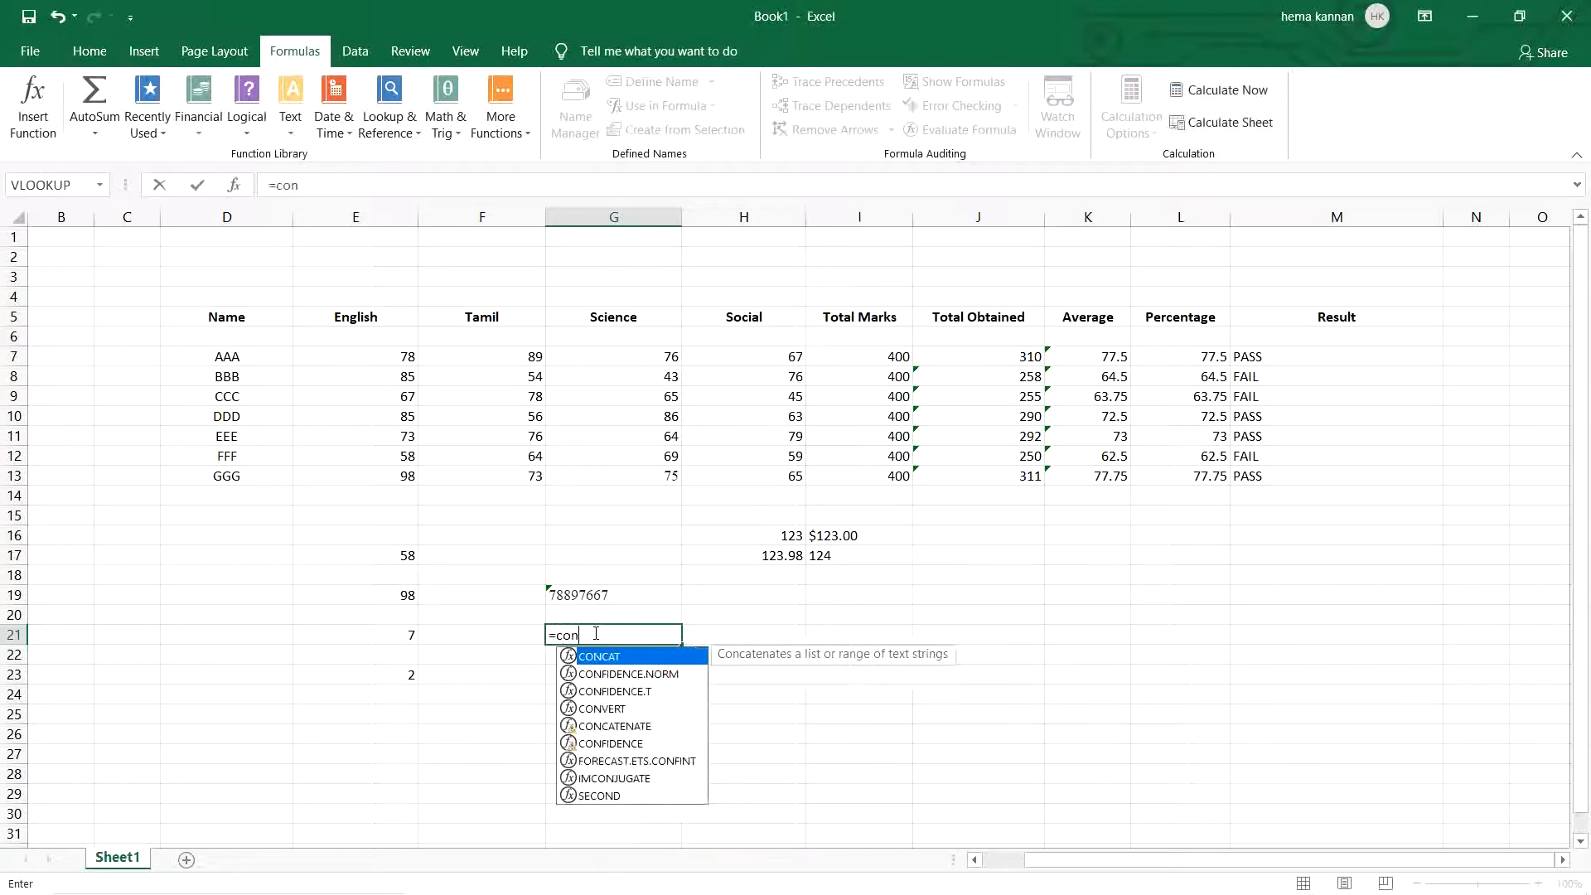
text(cate)
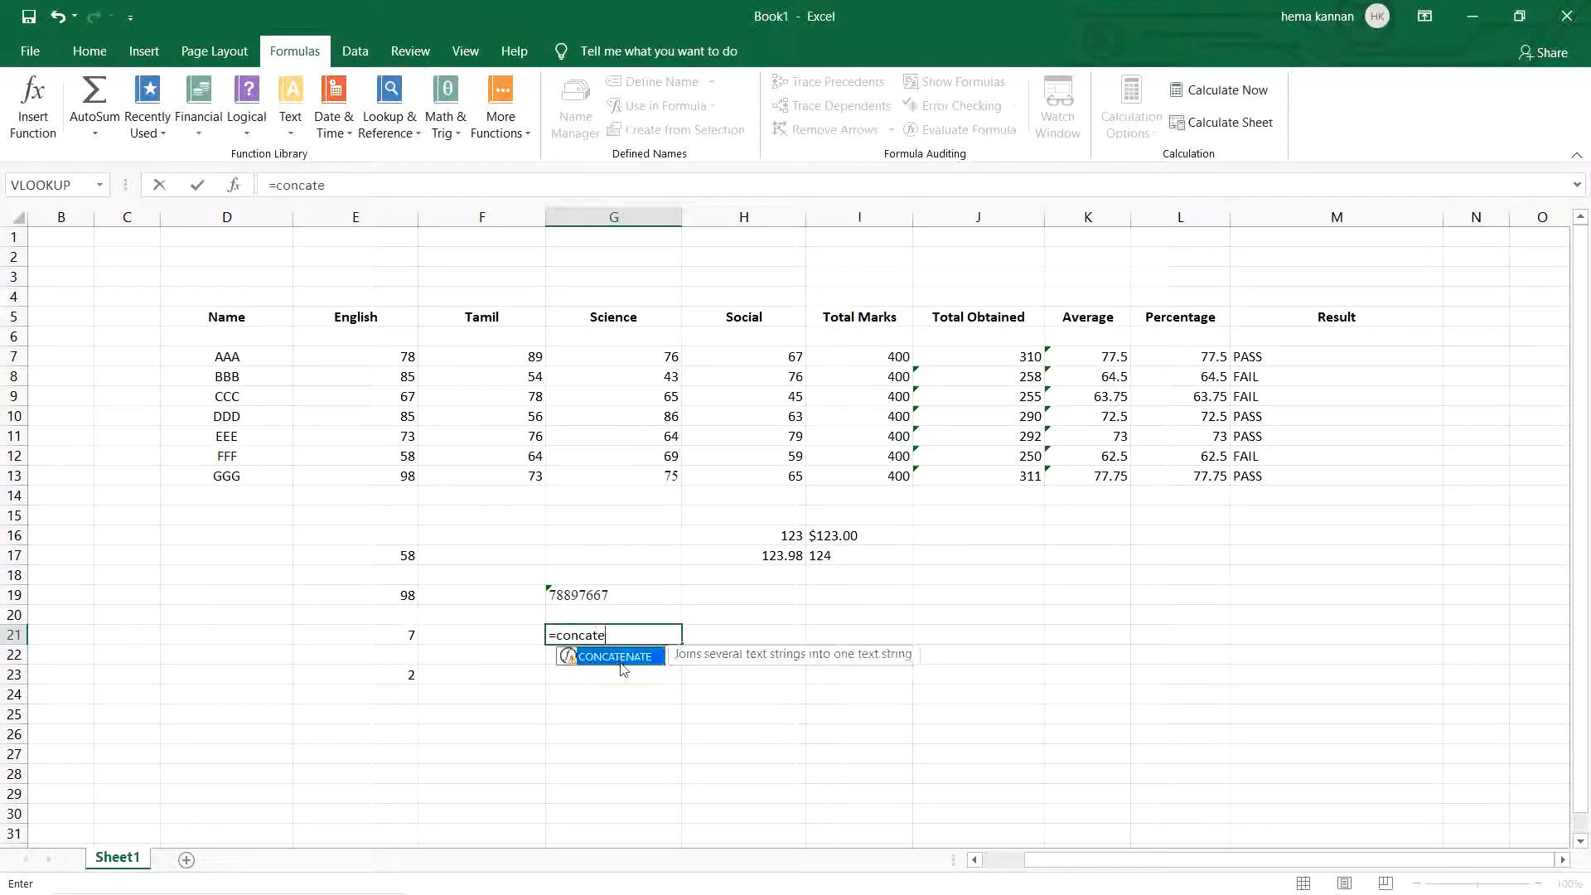
double_click(618, 658)
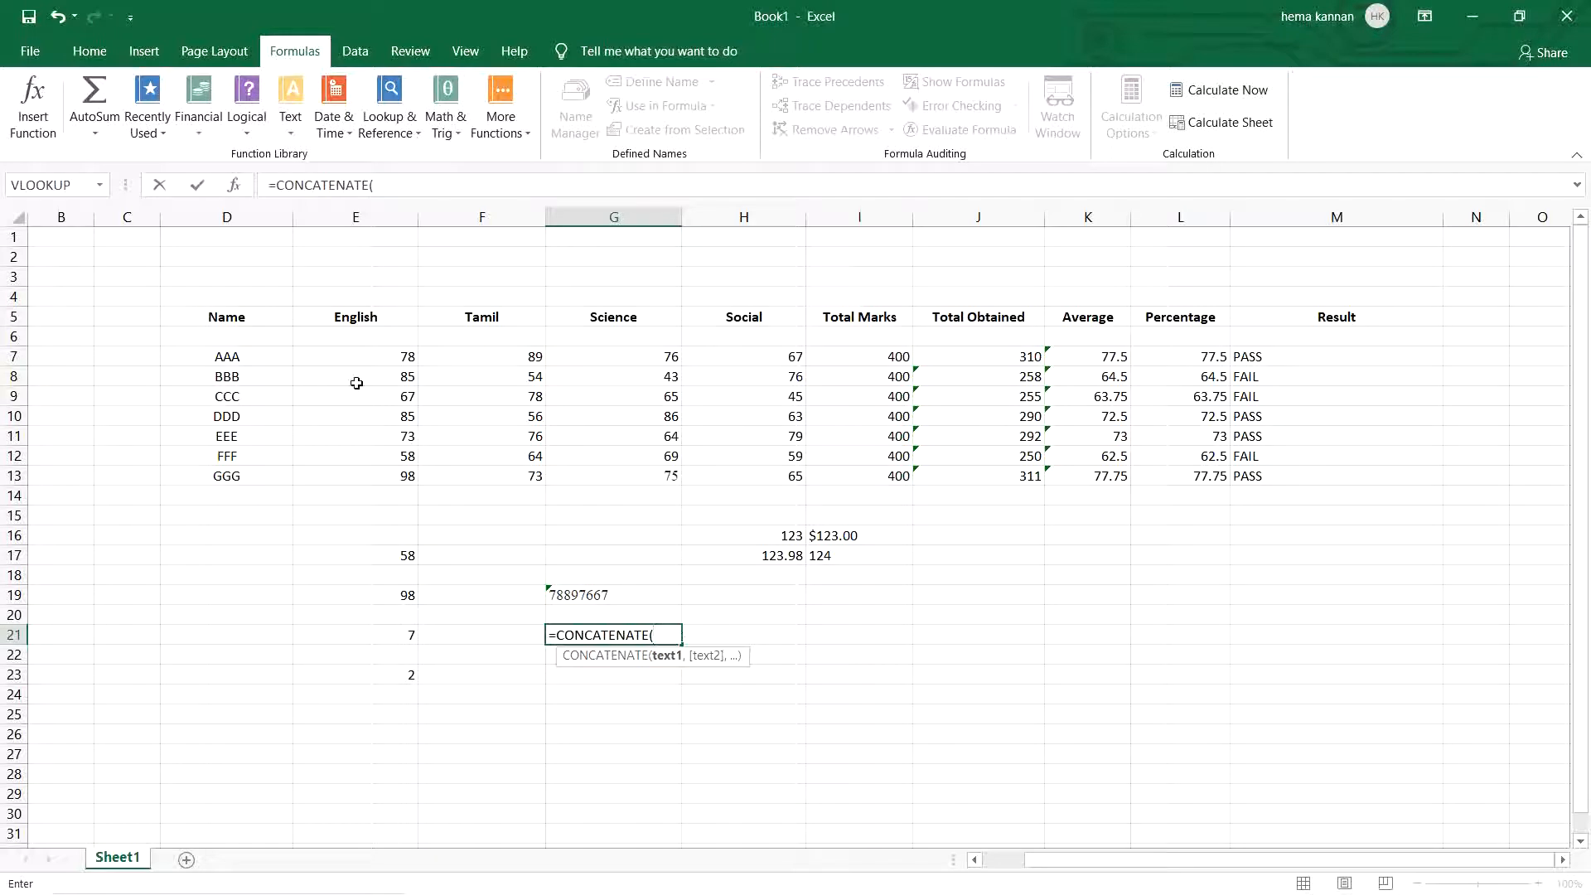
drag(353, 378, 745, 380)
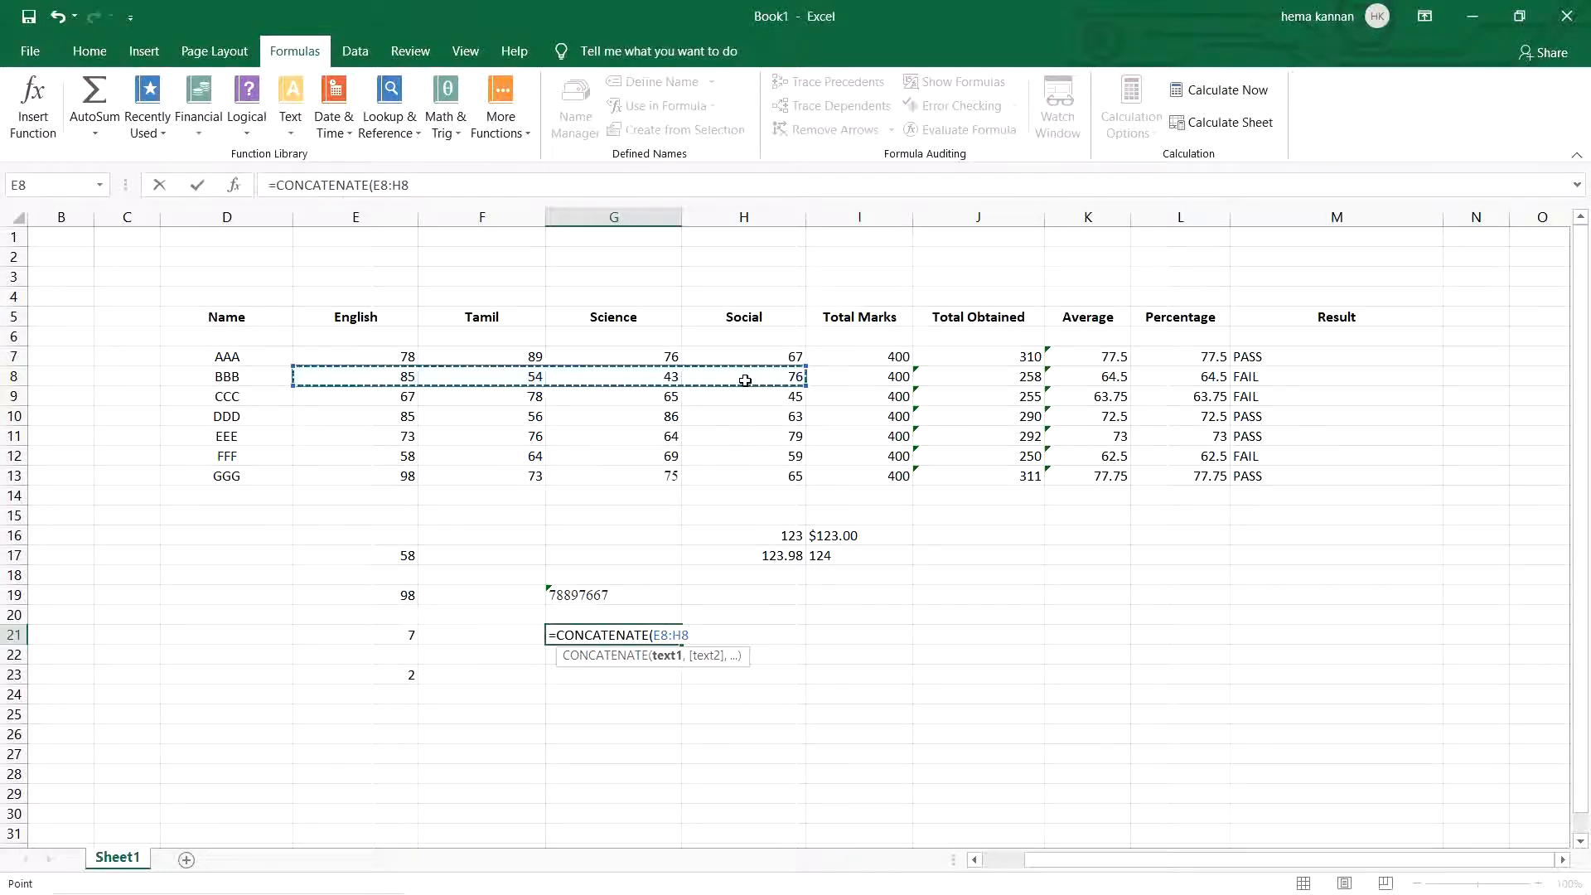
text())
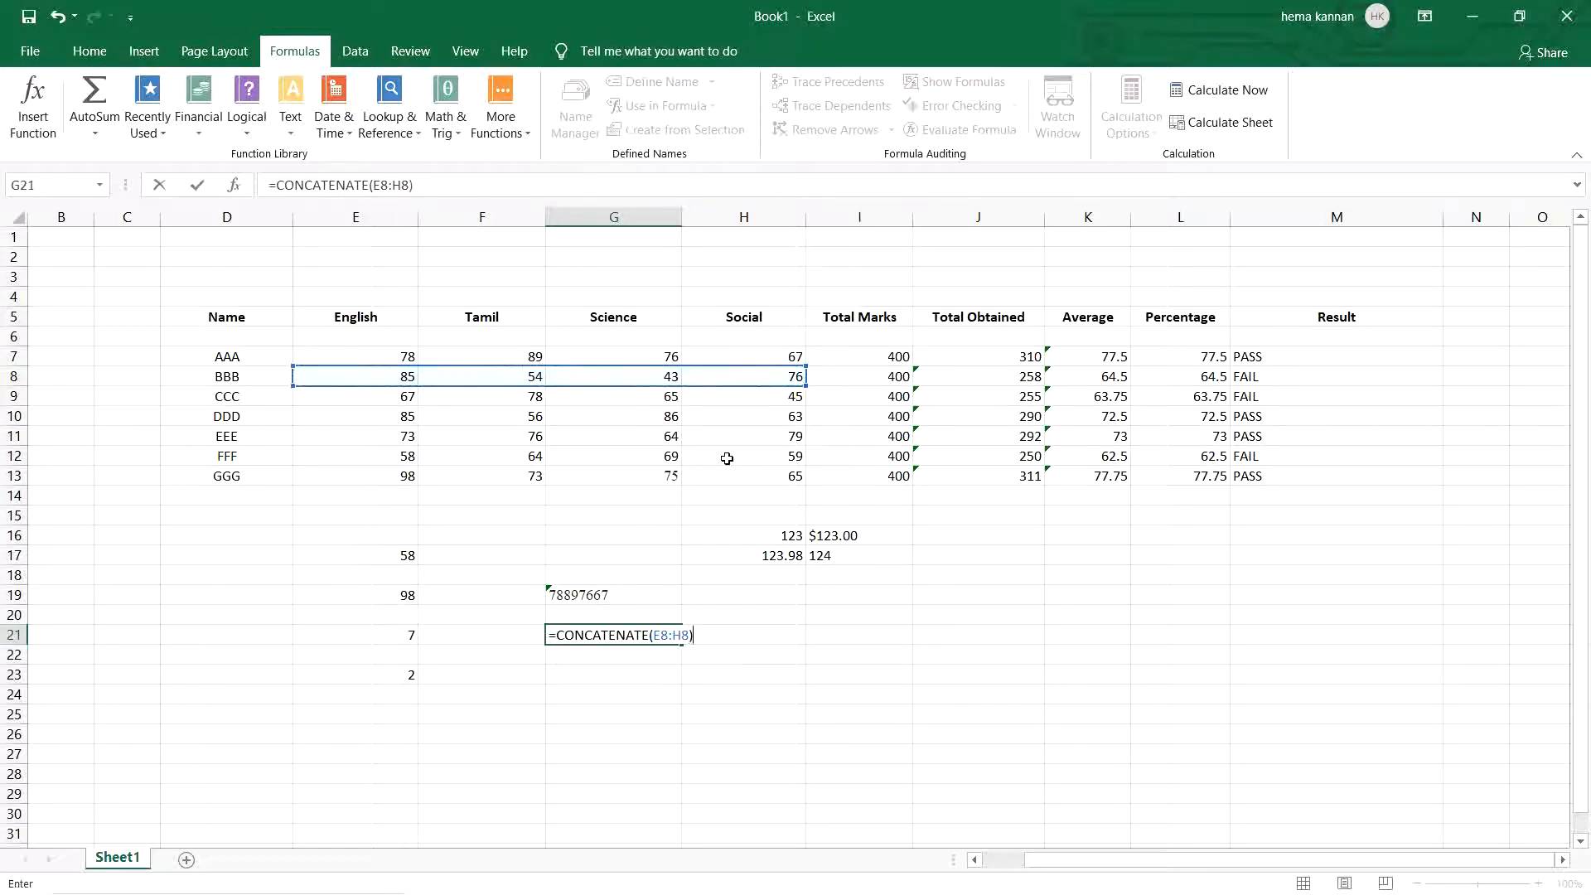
key(Return)
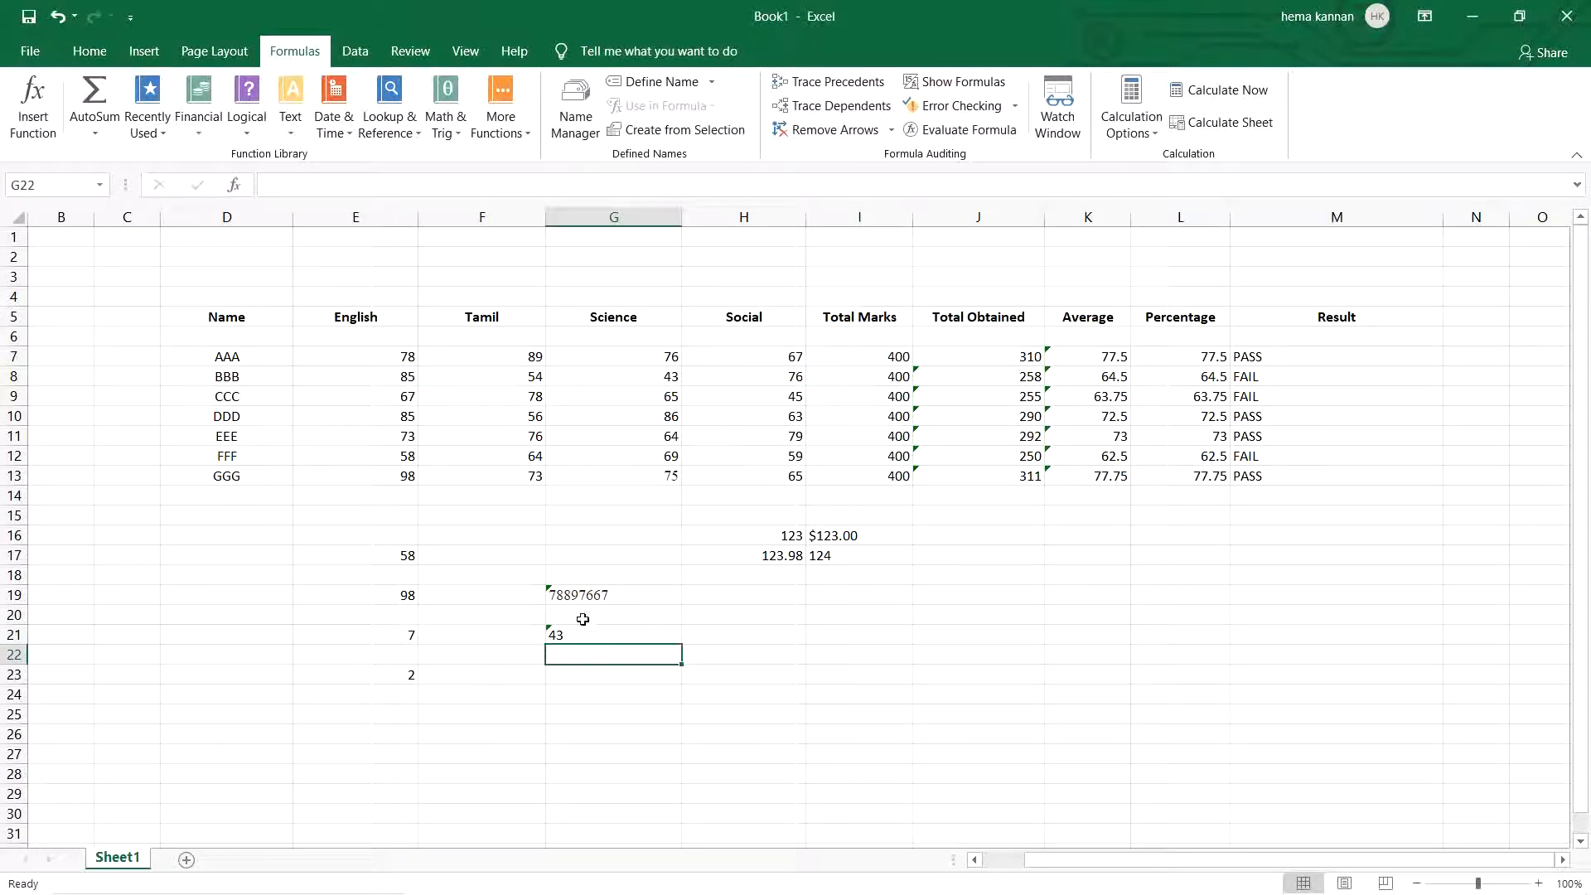
- Rewrite the G21 formula with separate cell references as =CONCATENATE(E8,F8,G8,H8)
click(606, 634)
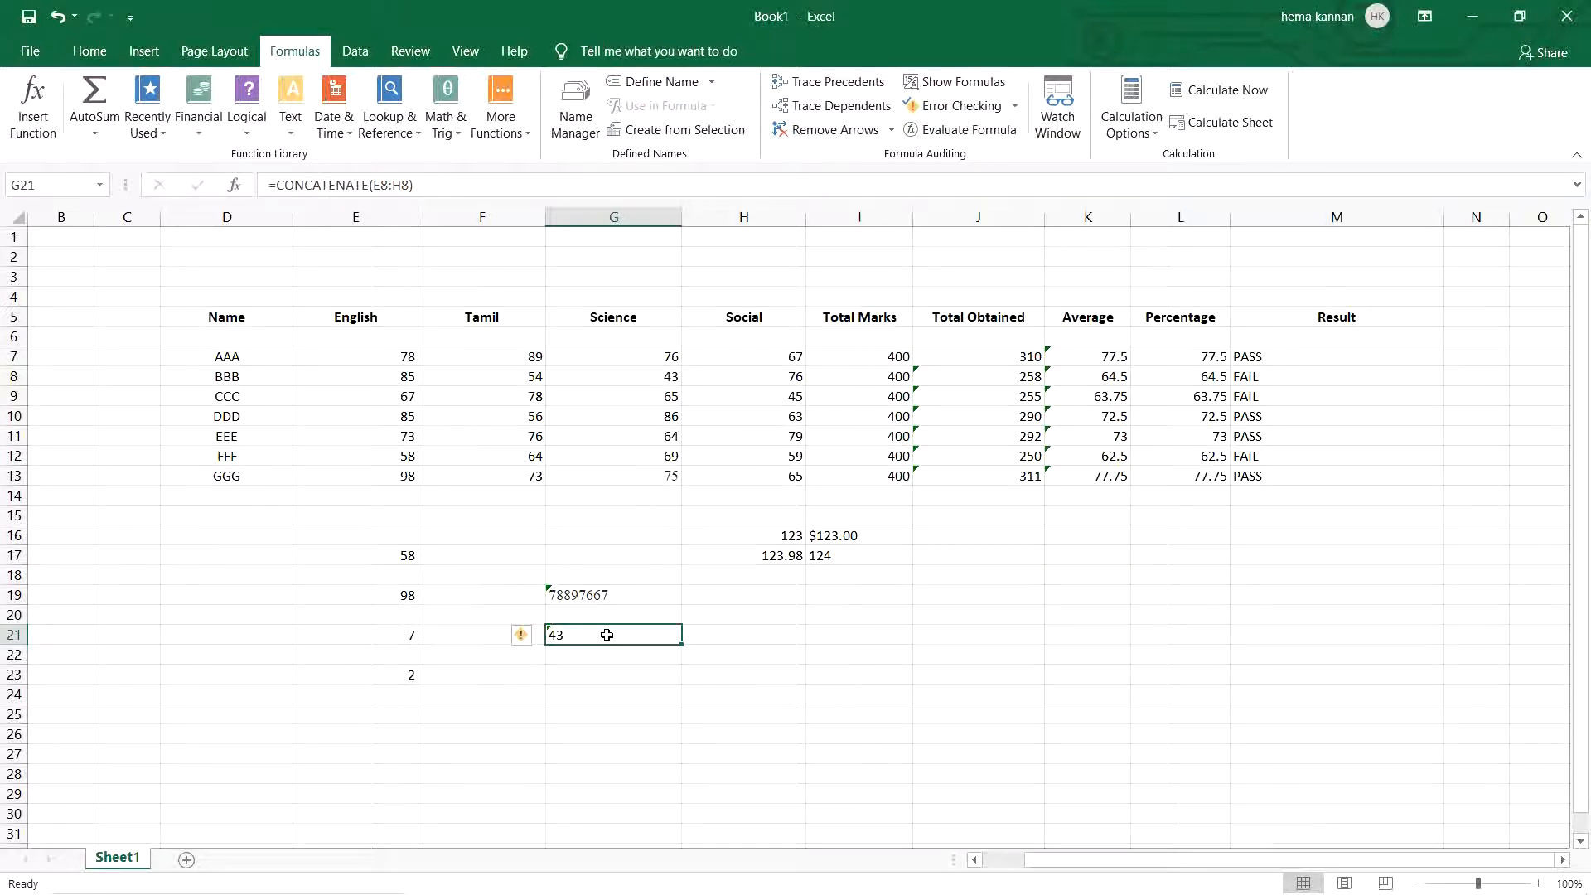
double_click(607, 634)
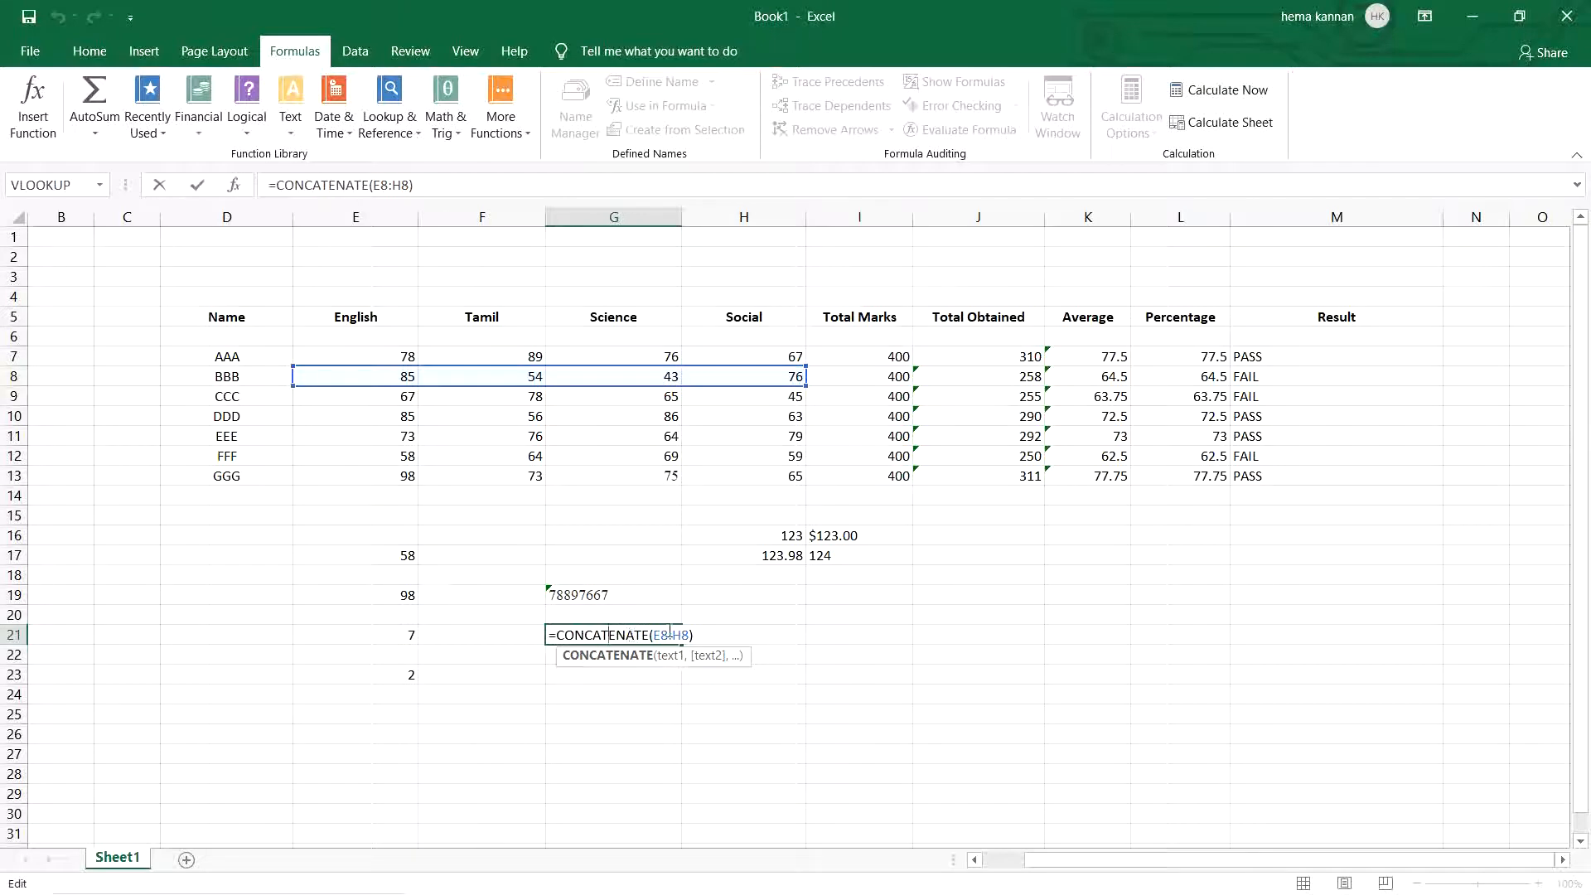
click(670, 634)
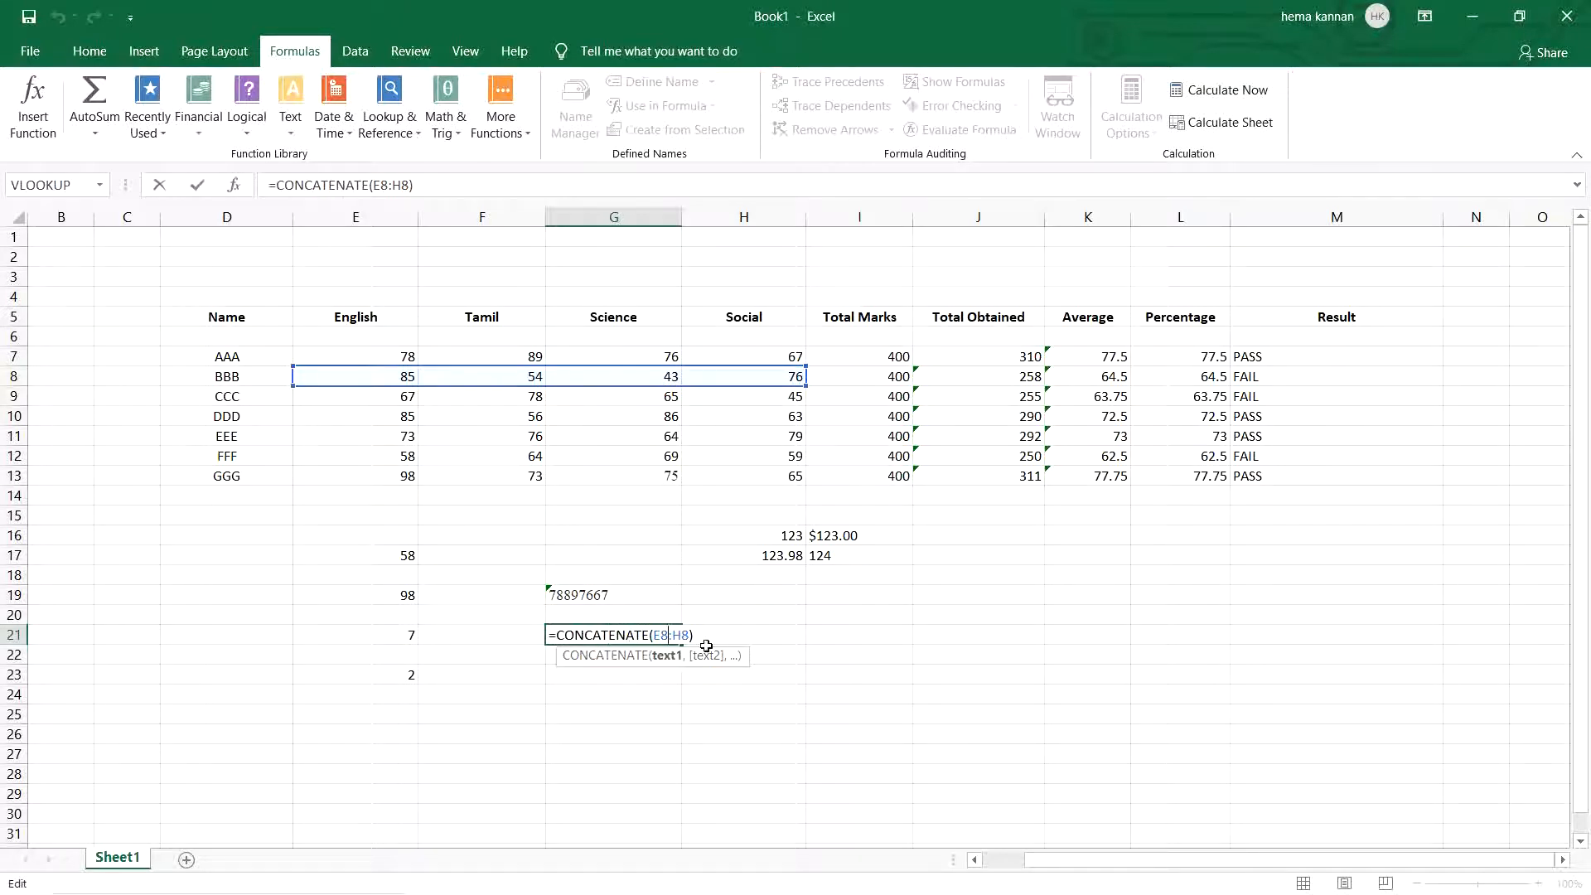
key(Delete)
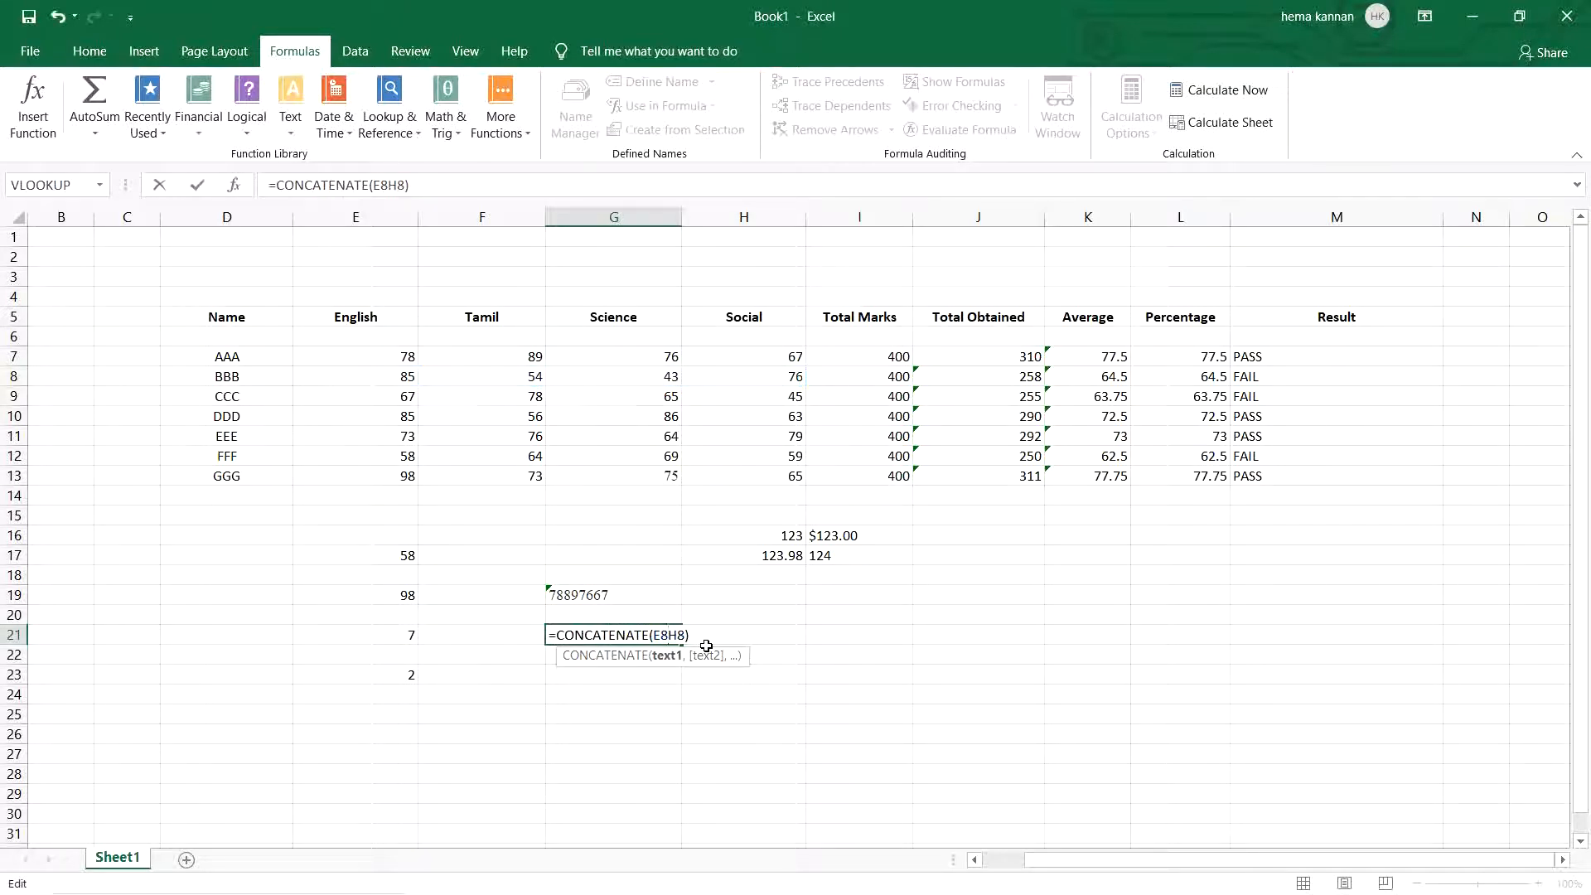
text(,)
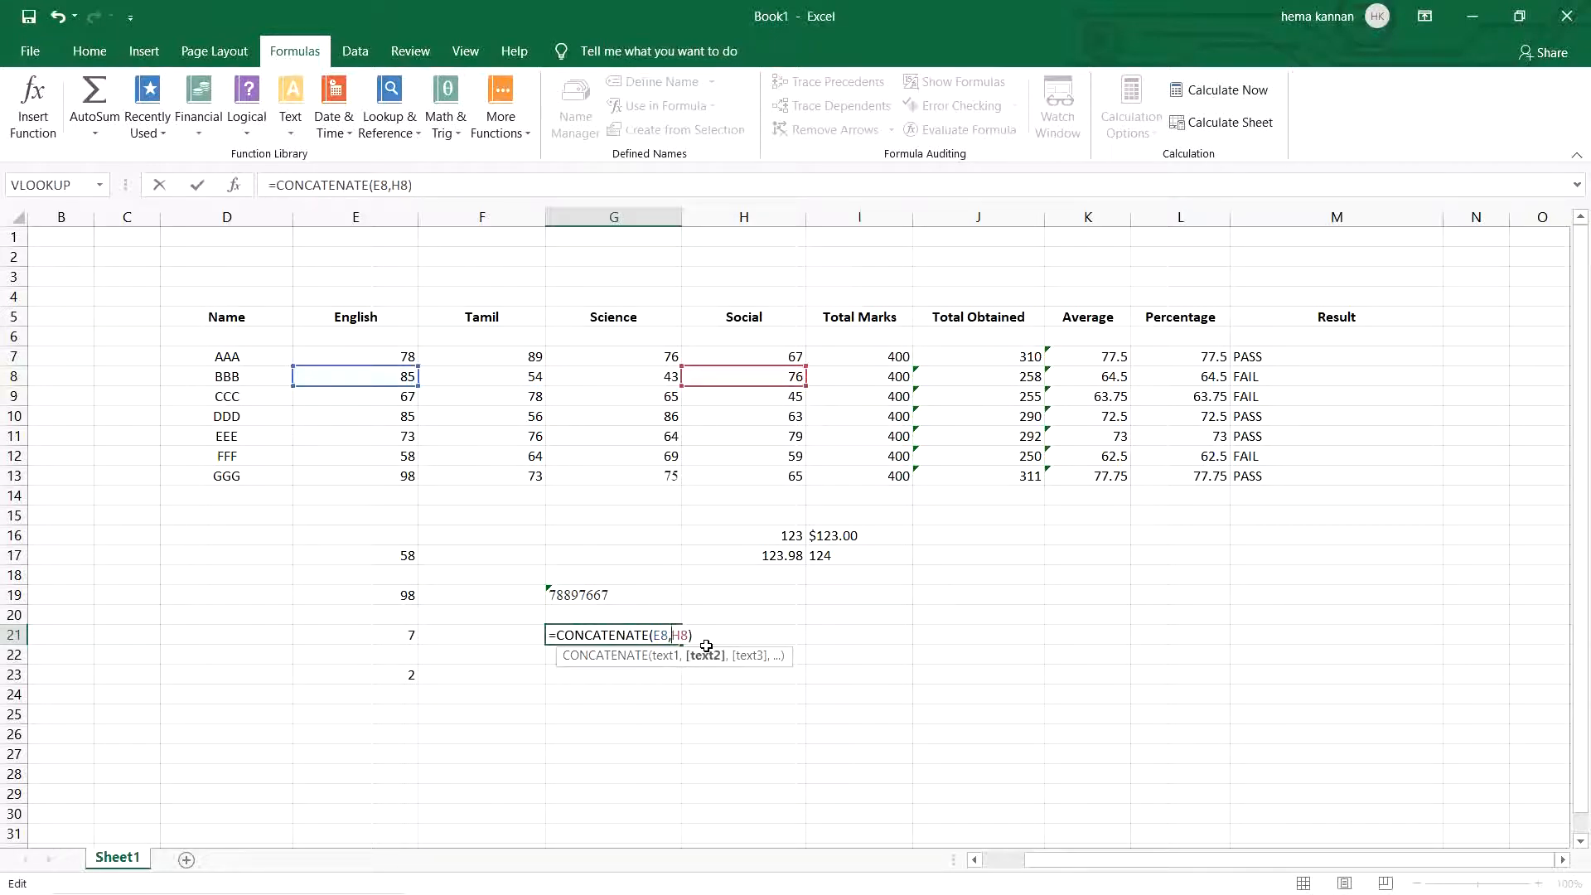
text(F)
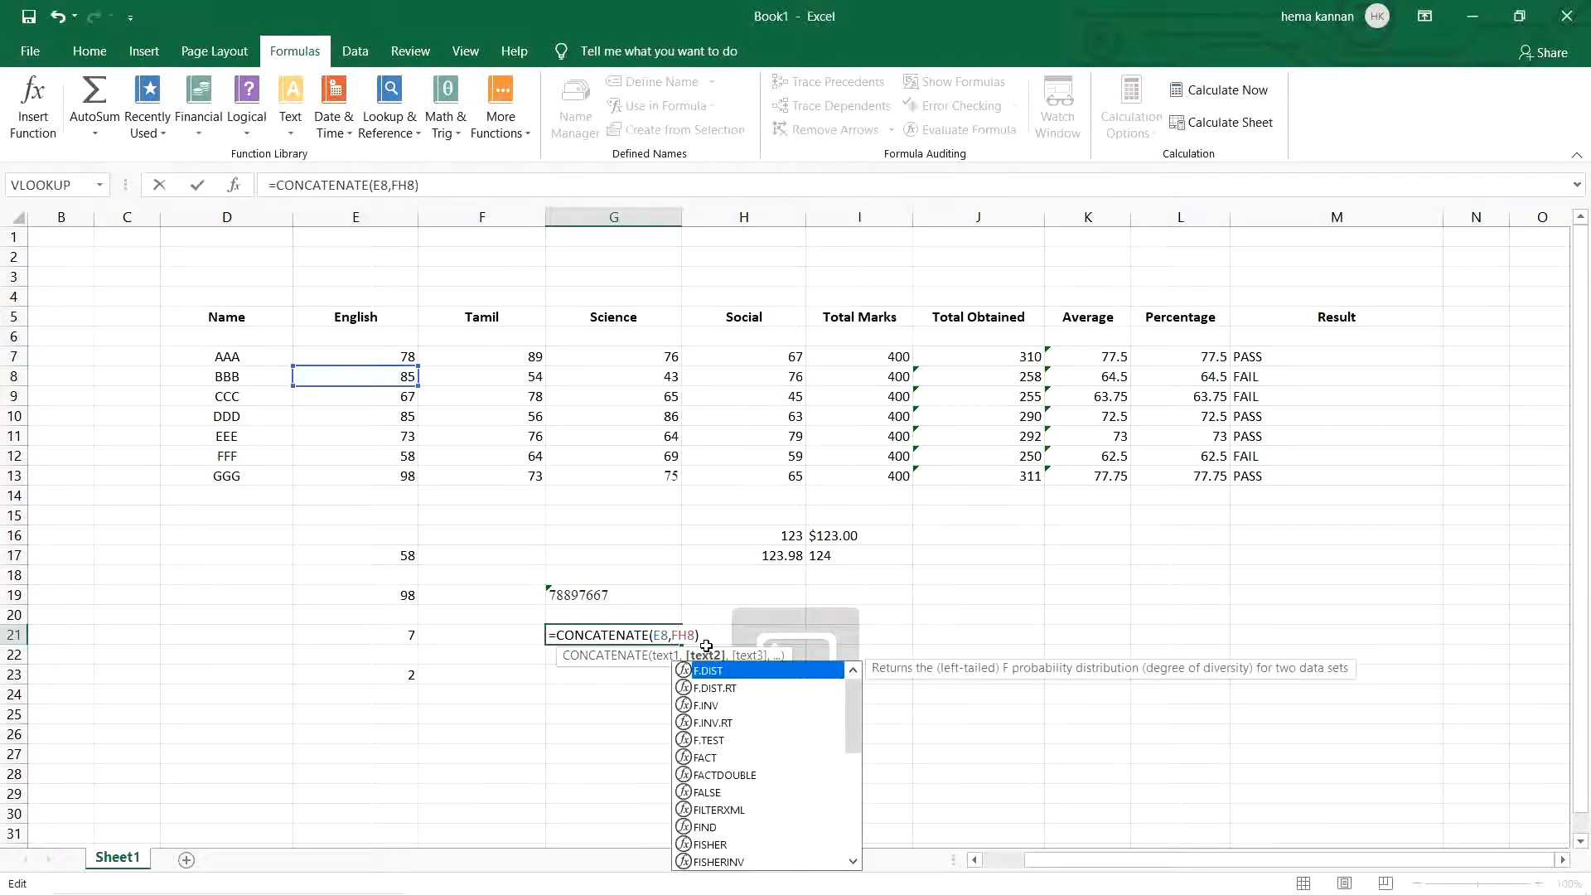
text(8,)
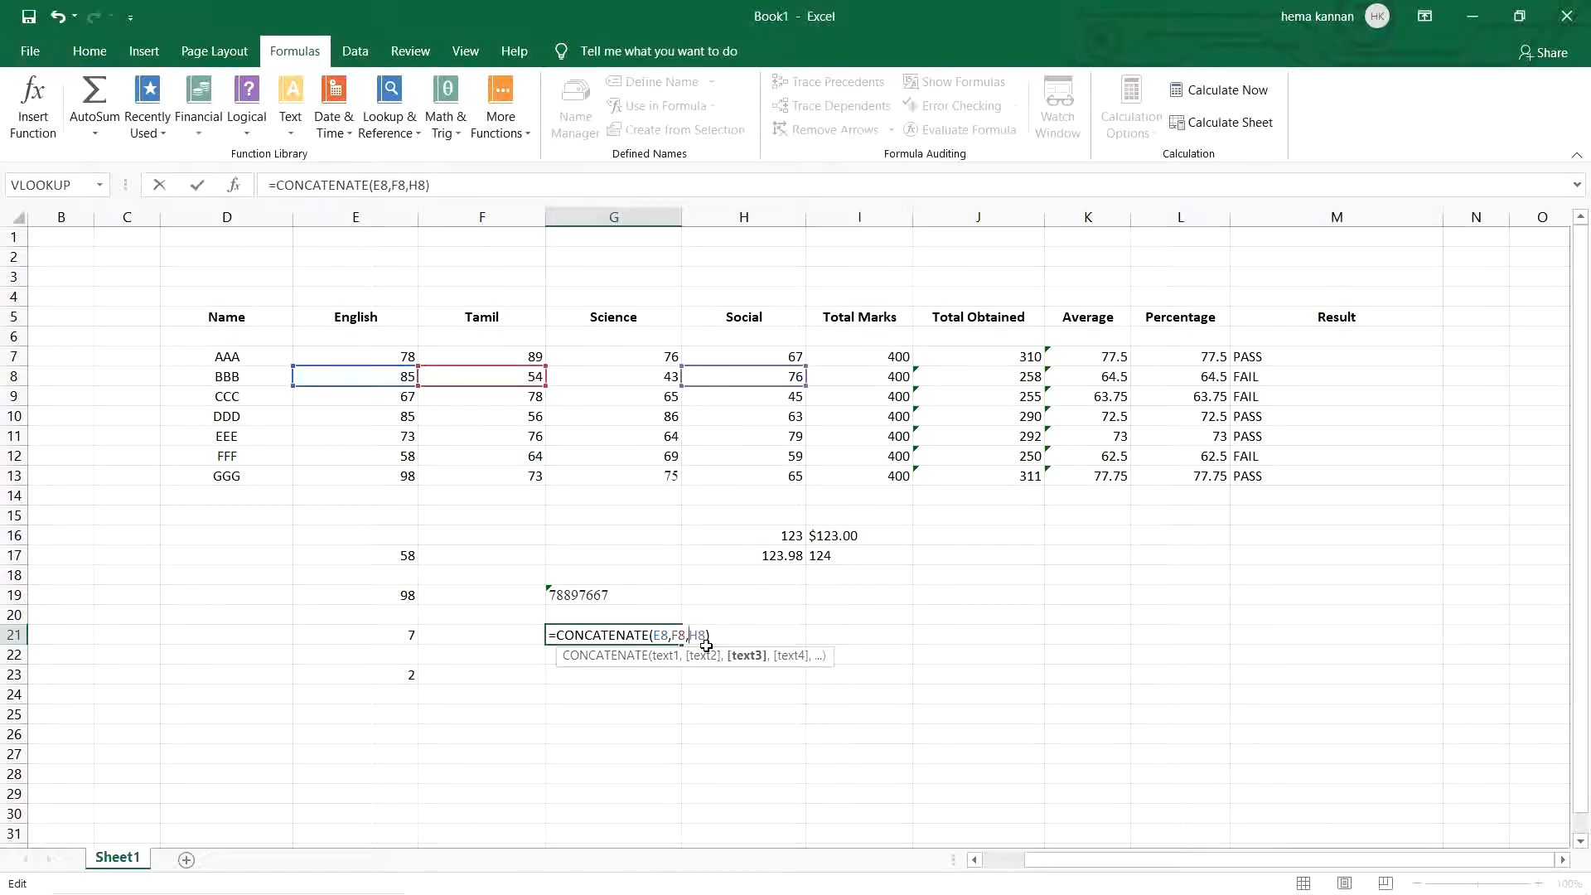
text(G8)
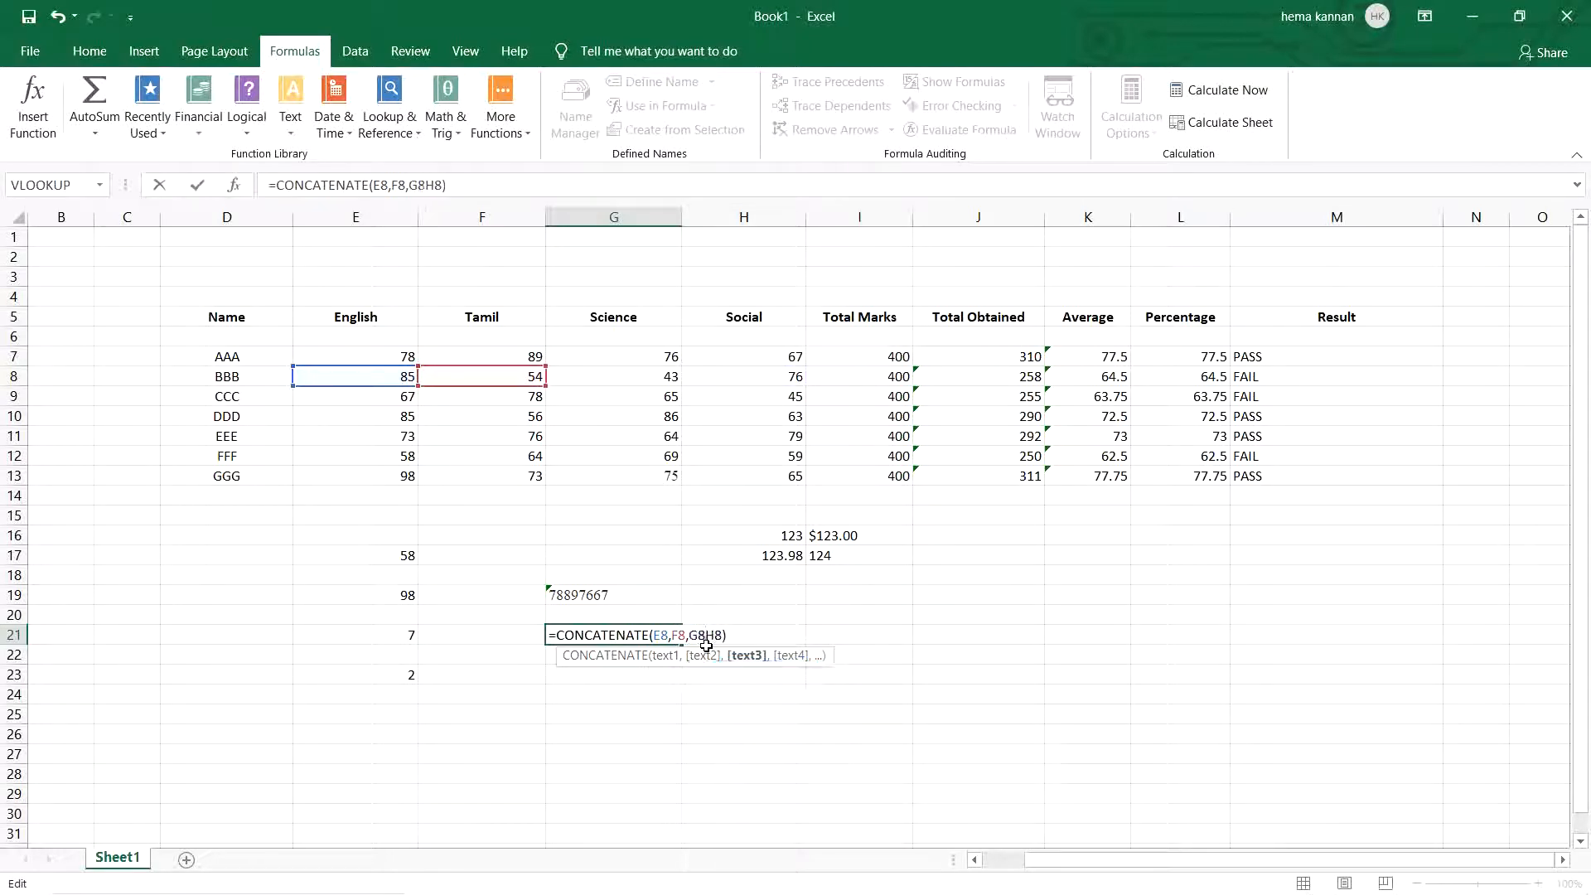
text(,)
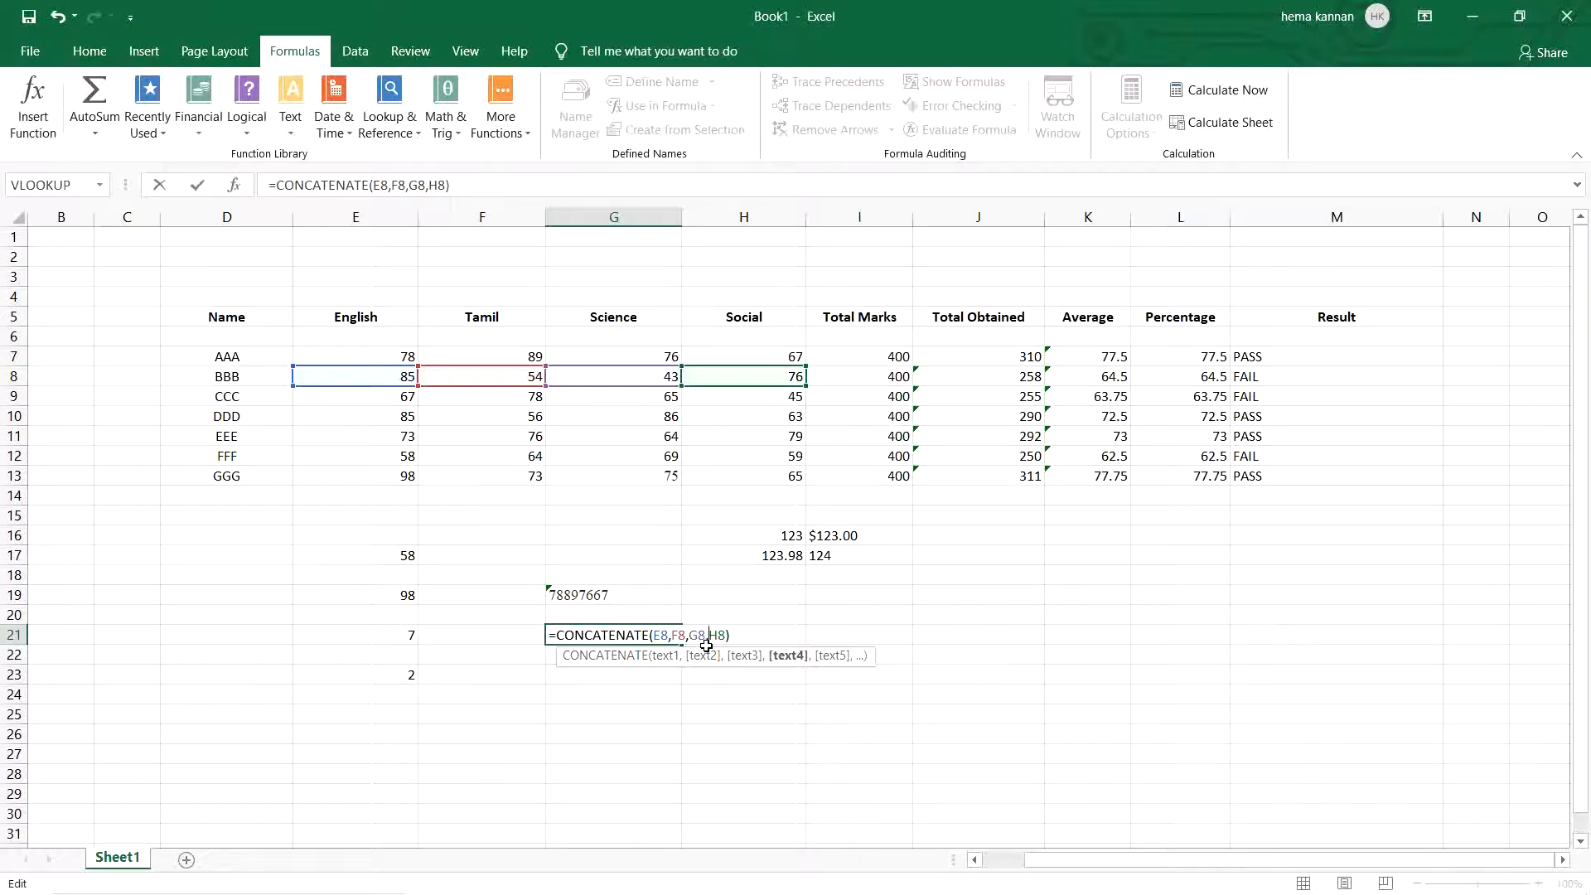
key(Return)
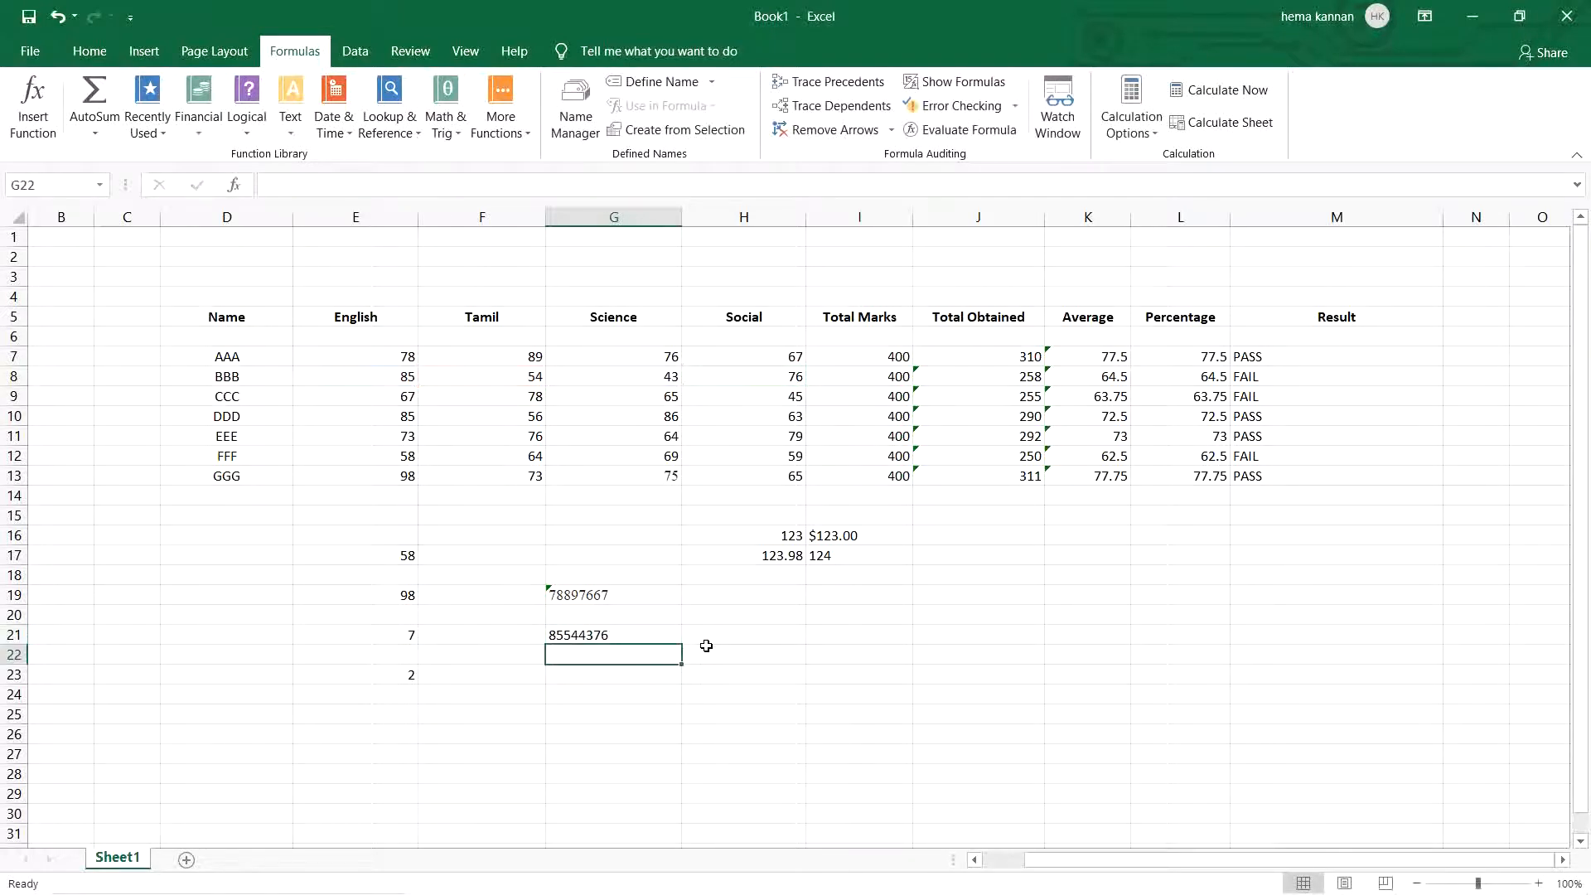
click(603, 635)
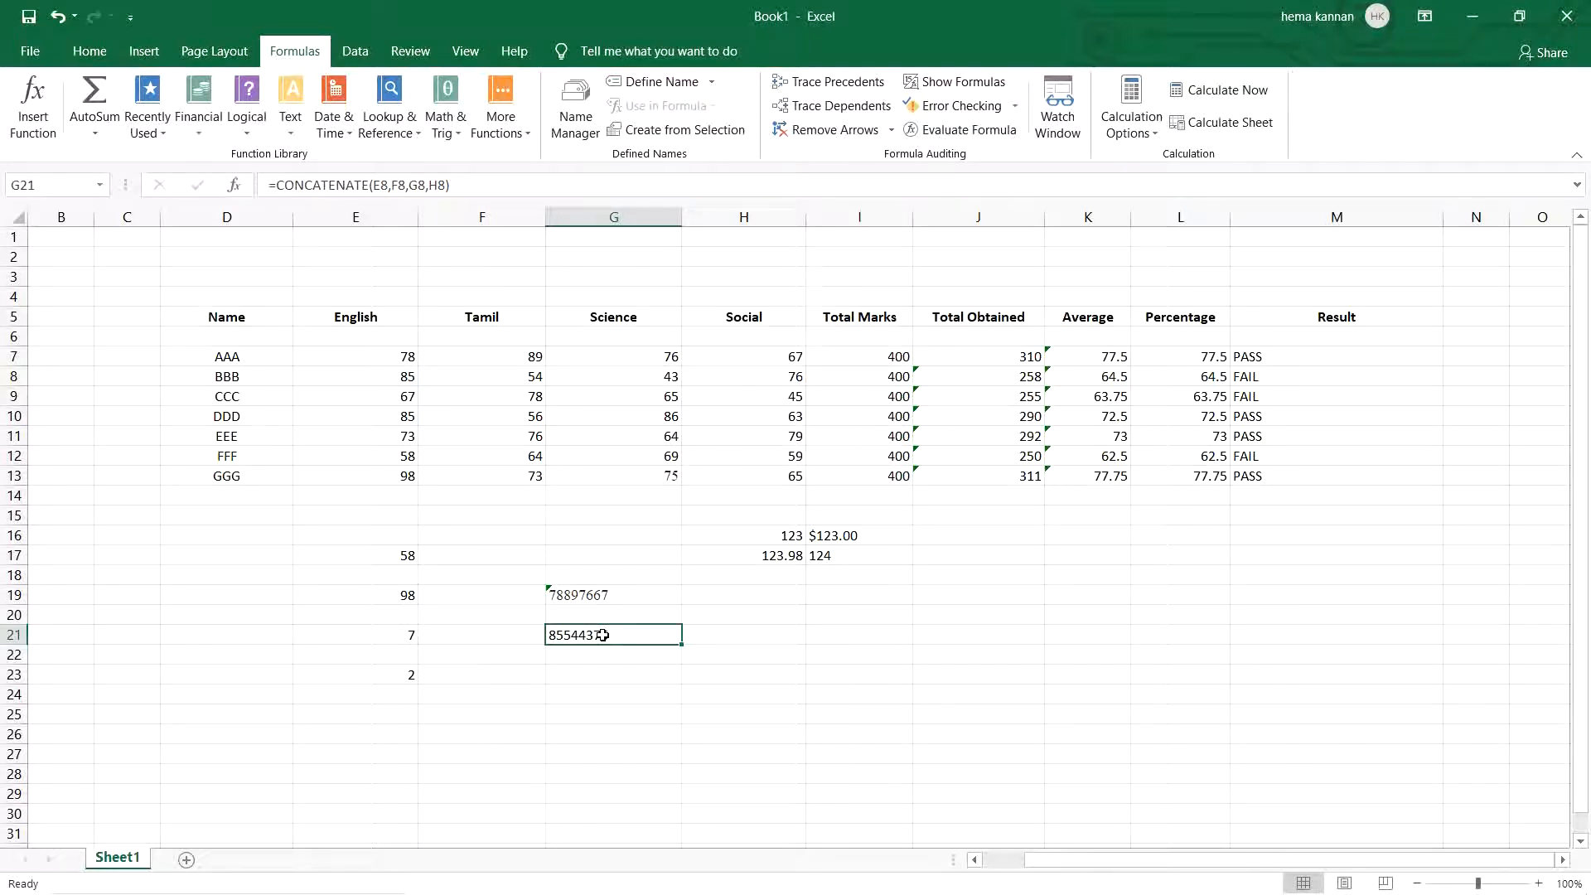
- Change the G19 formula to =CONCAT(E7 & "," & H7) so a comma separates the English and Social marks
click(640, 593)
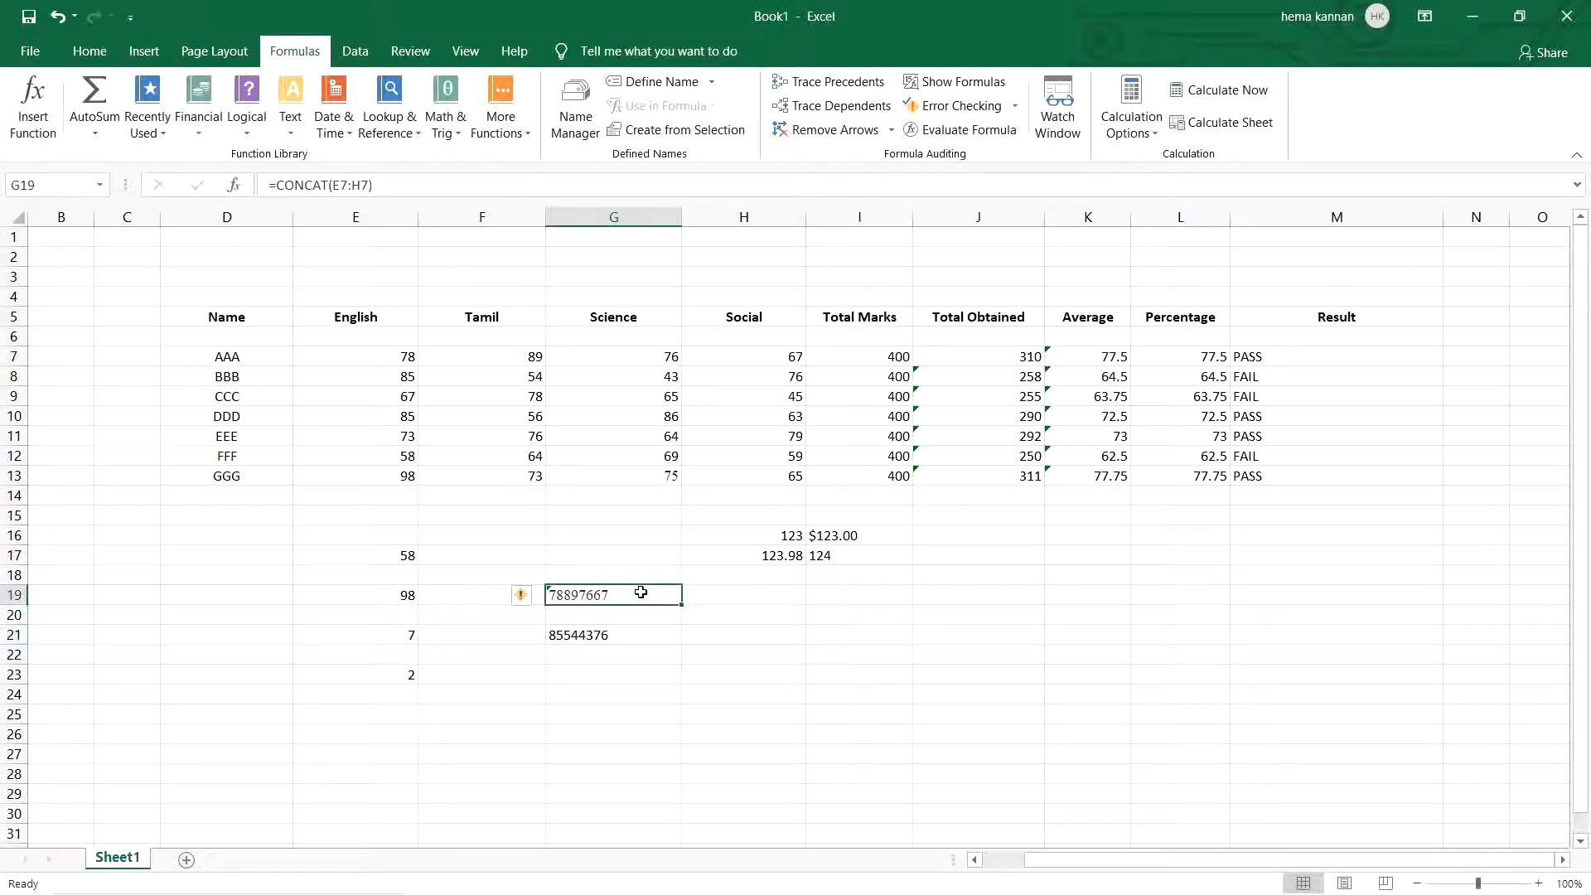
double_click(641, 593)
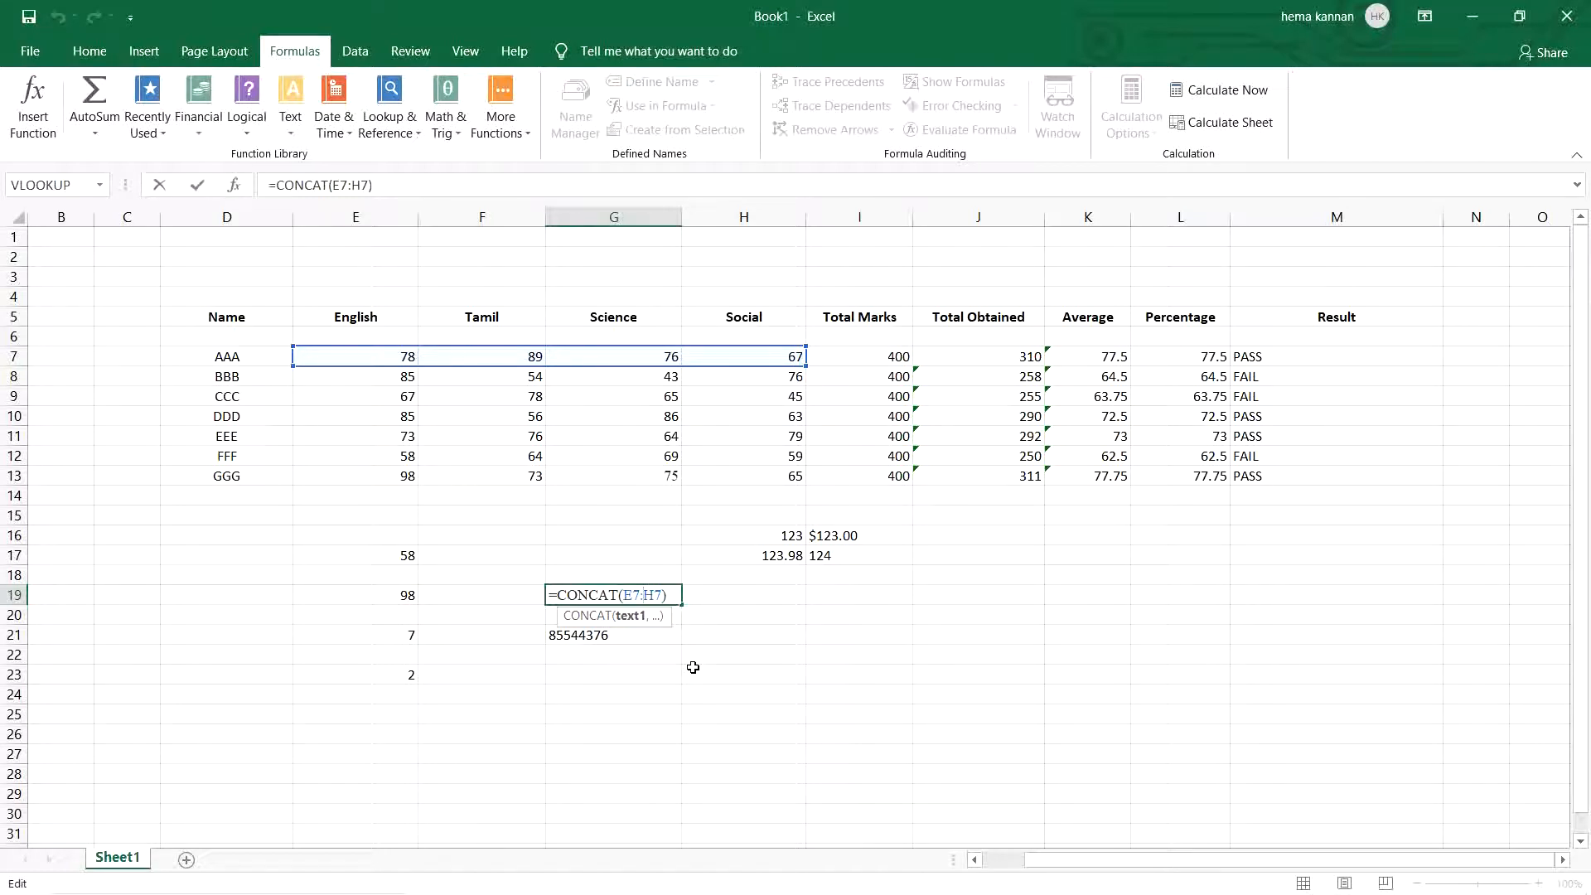
key(BackSpace)
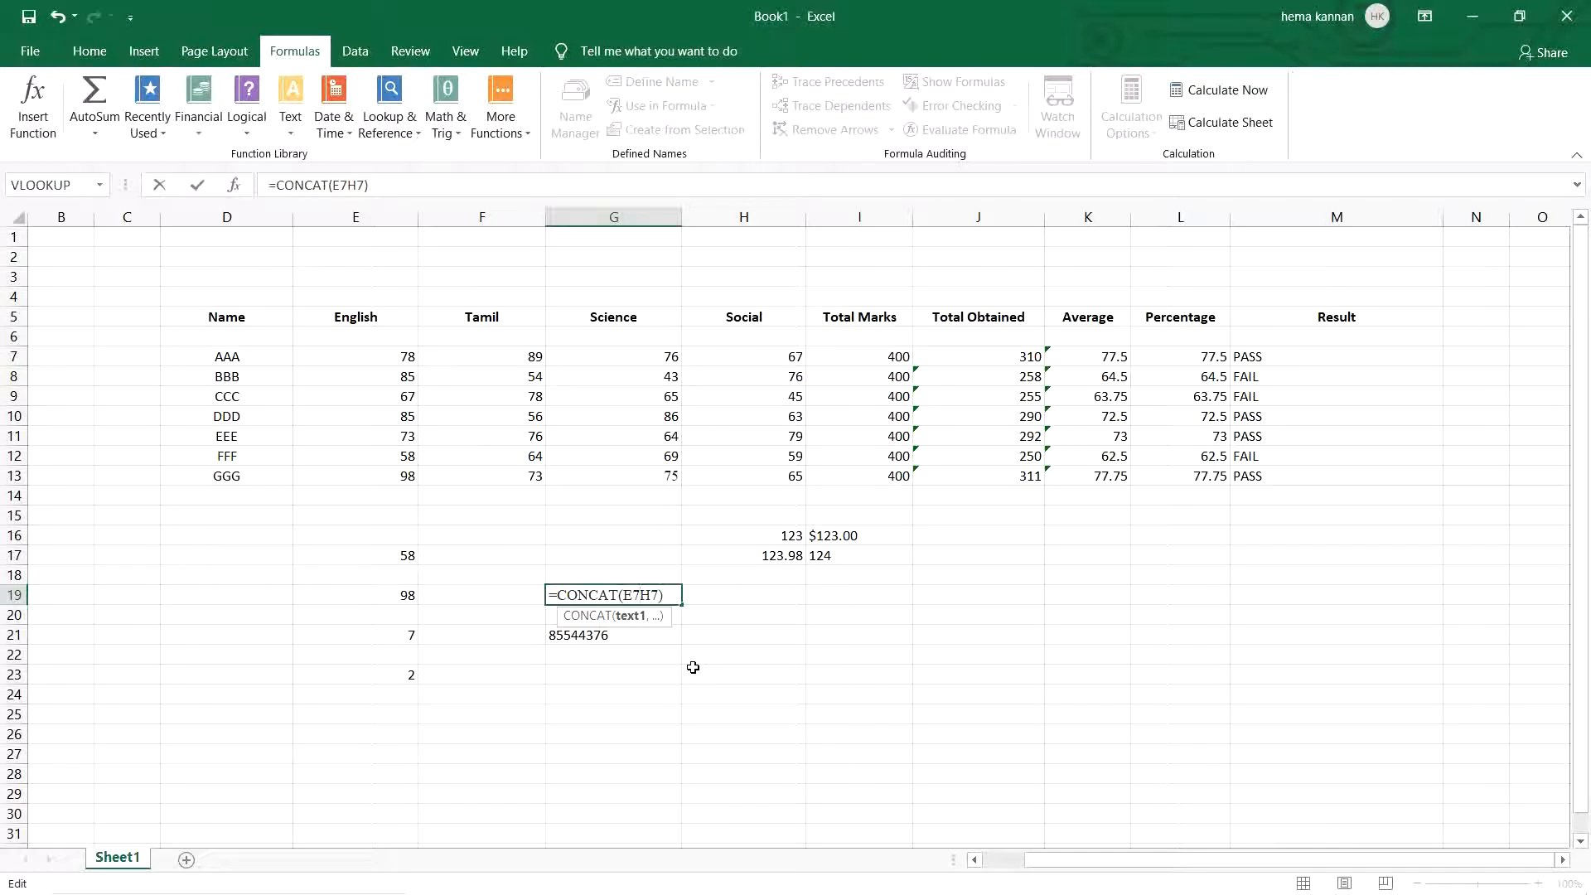
text(&)
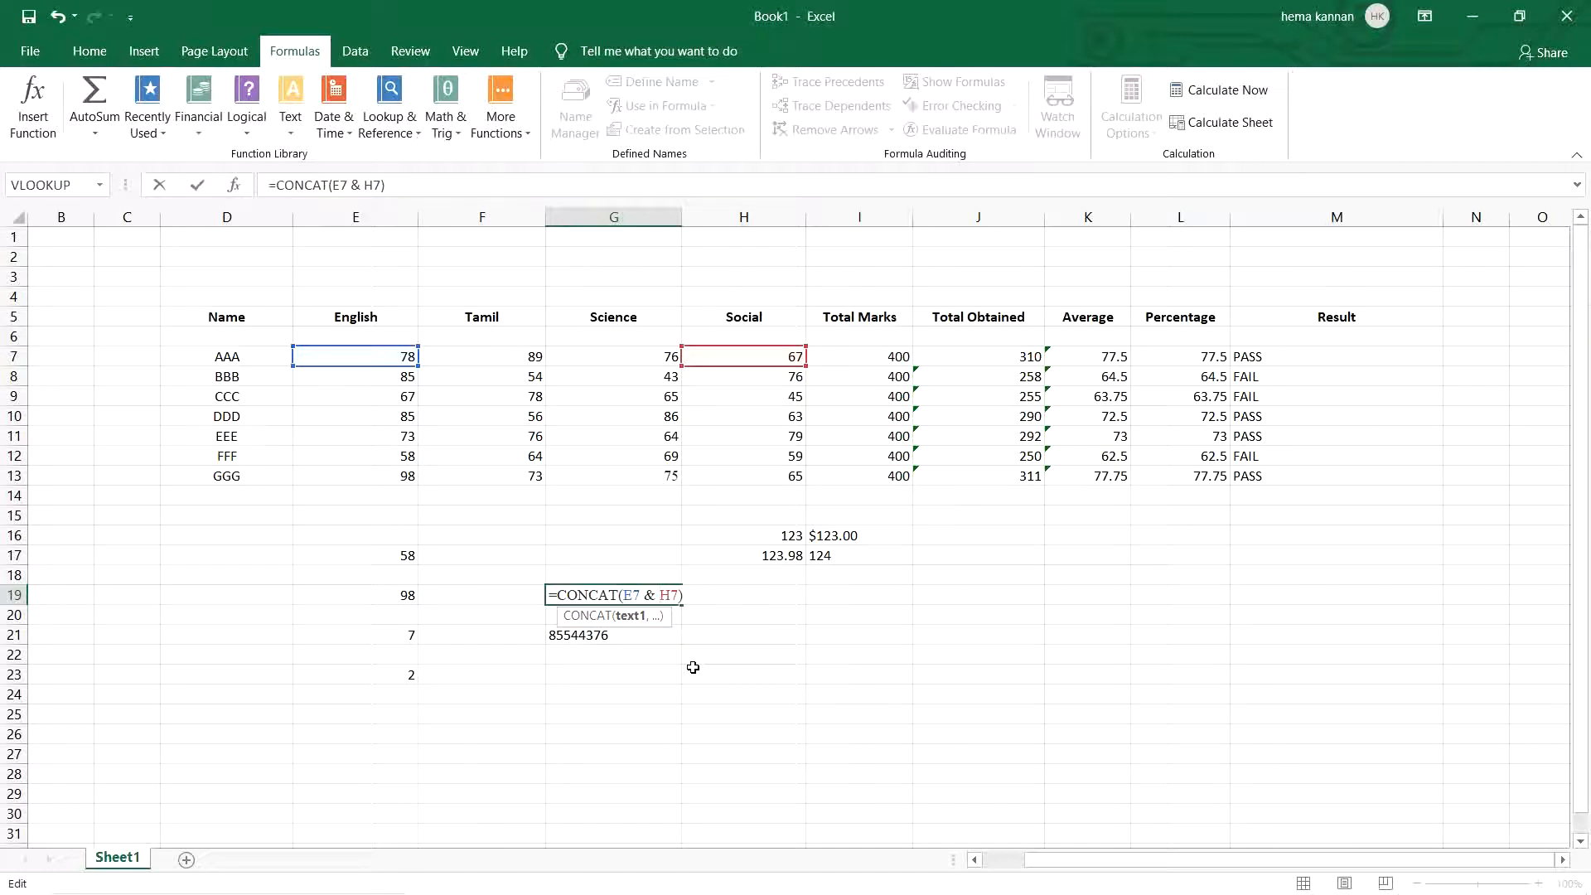
text("," &)
key(Return)
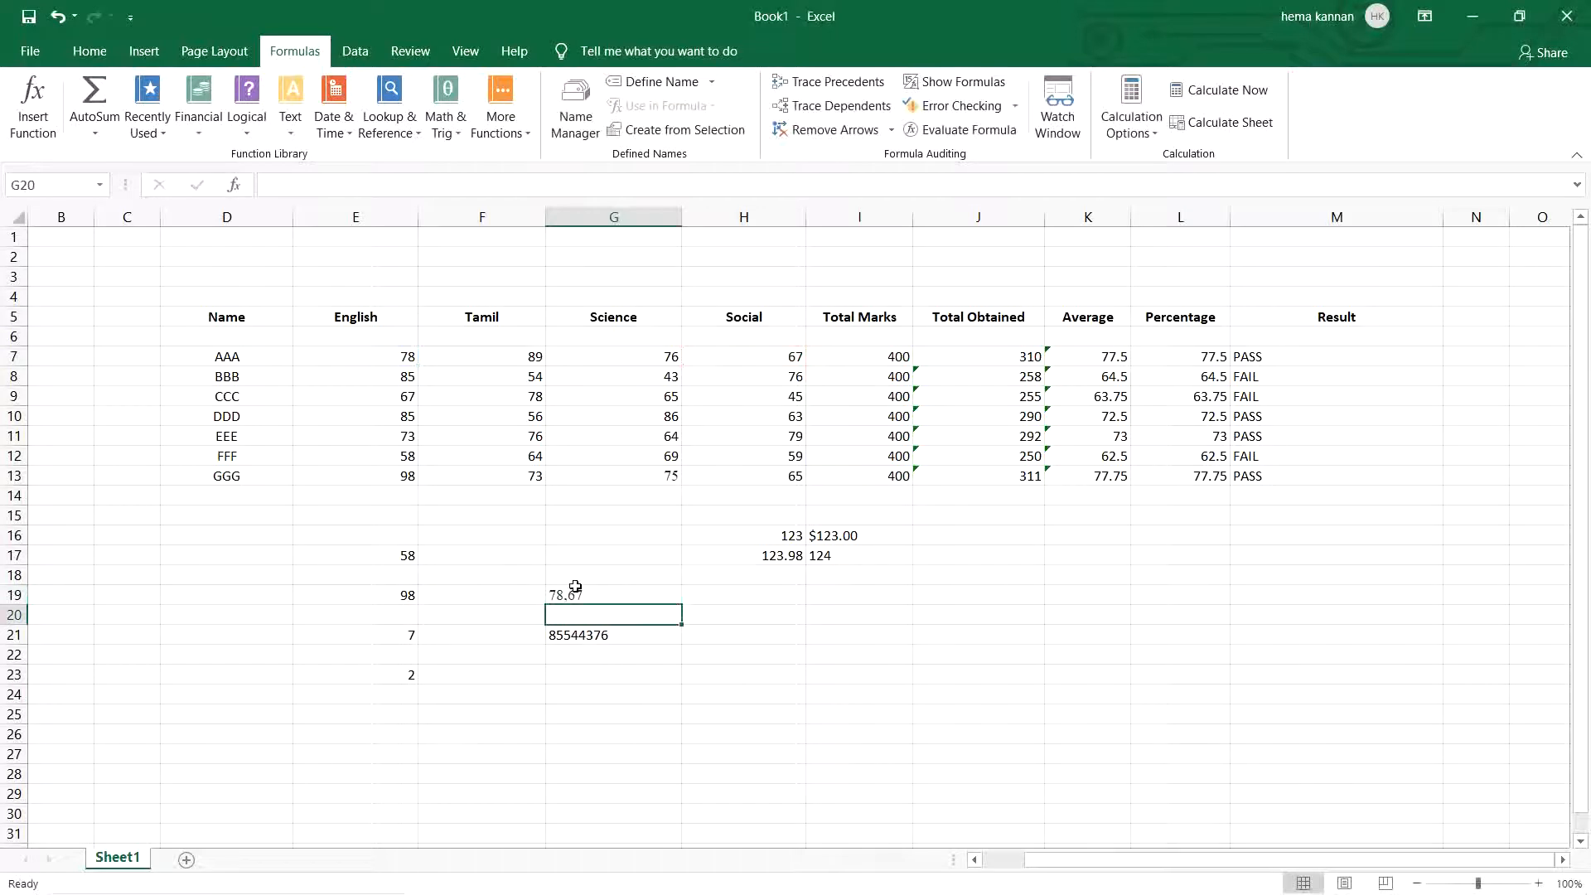
- Replace the comma separator in the G19 formula with a caret, giving =CONCAT(E7 & "^" & H7)
click(600, 595)
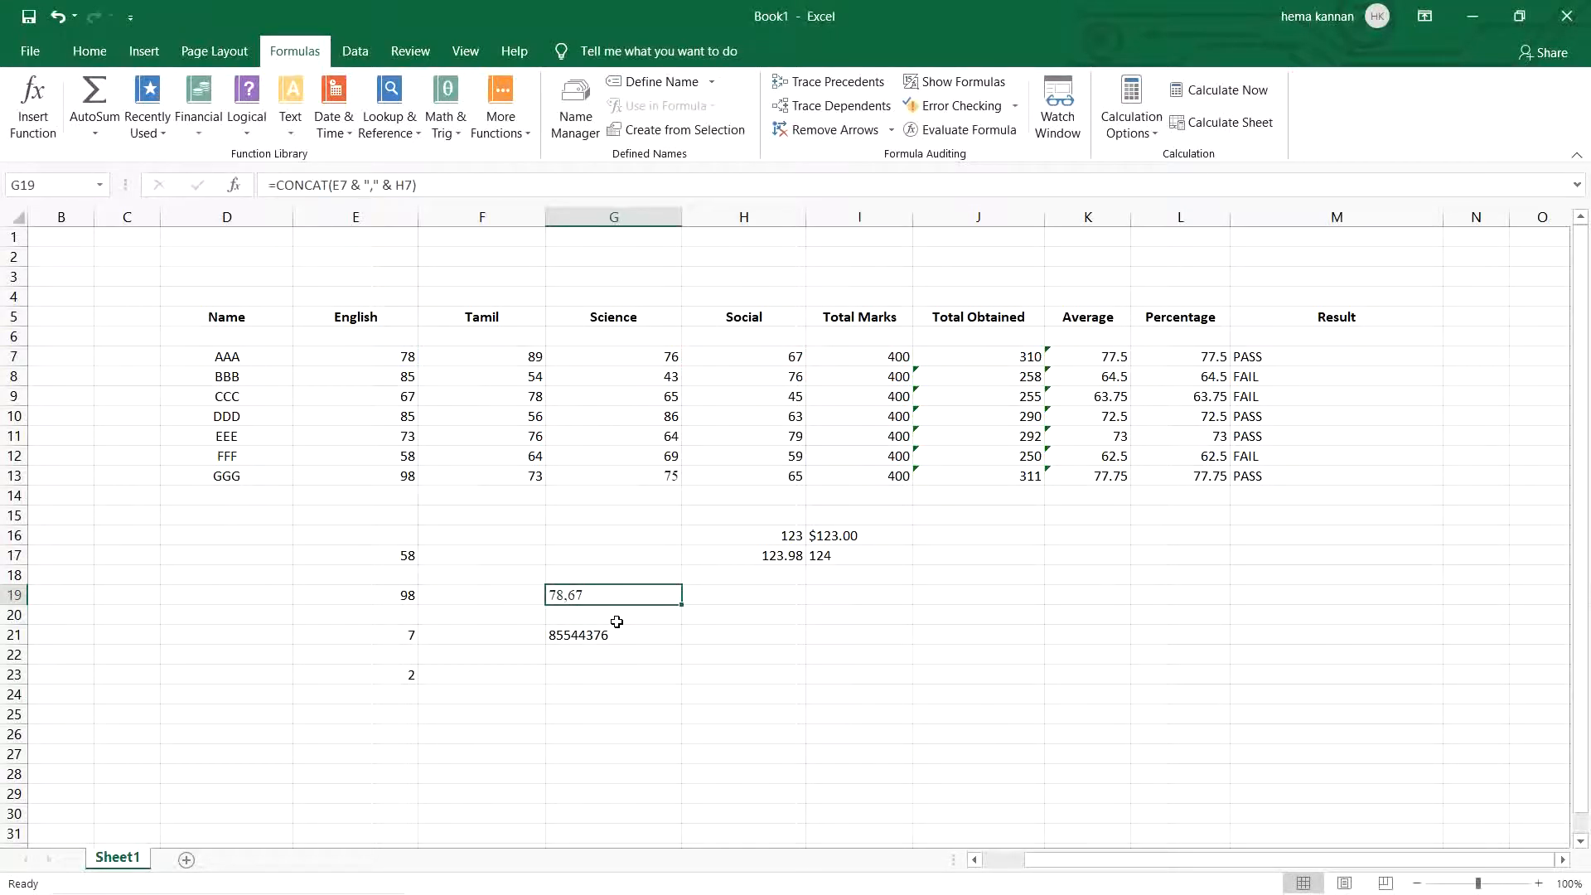
double_click(600, 594)
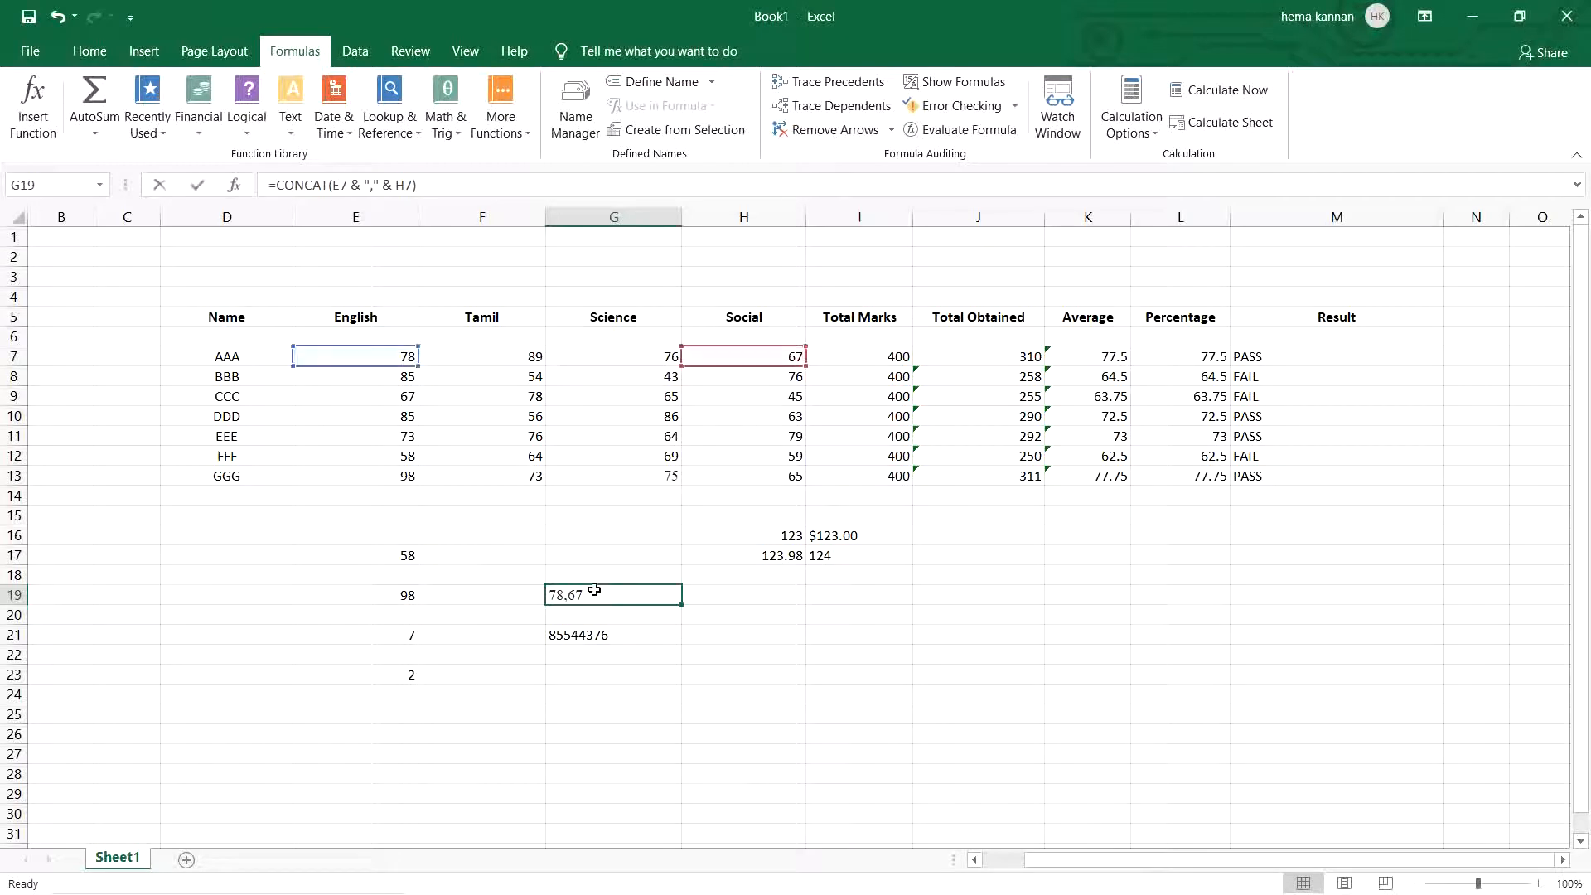
click(671, 594)
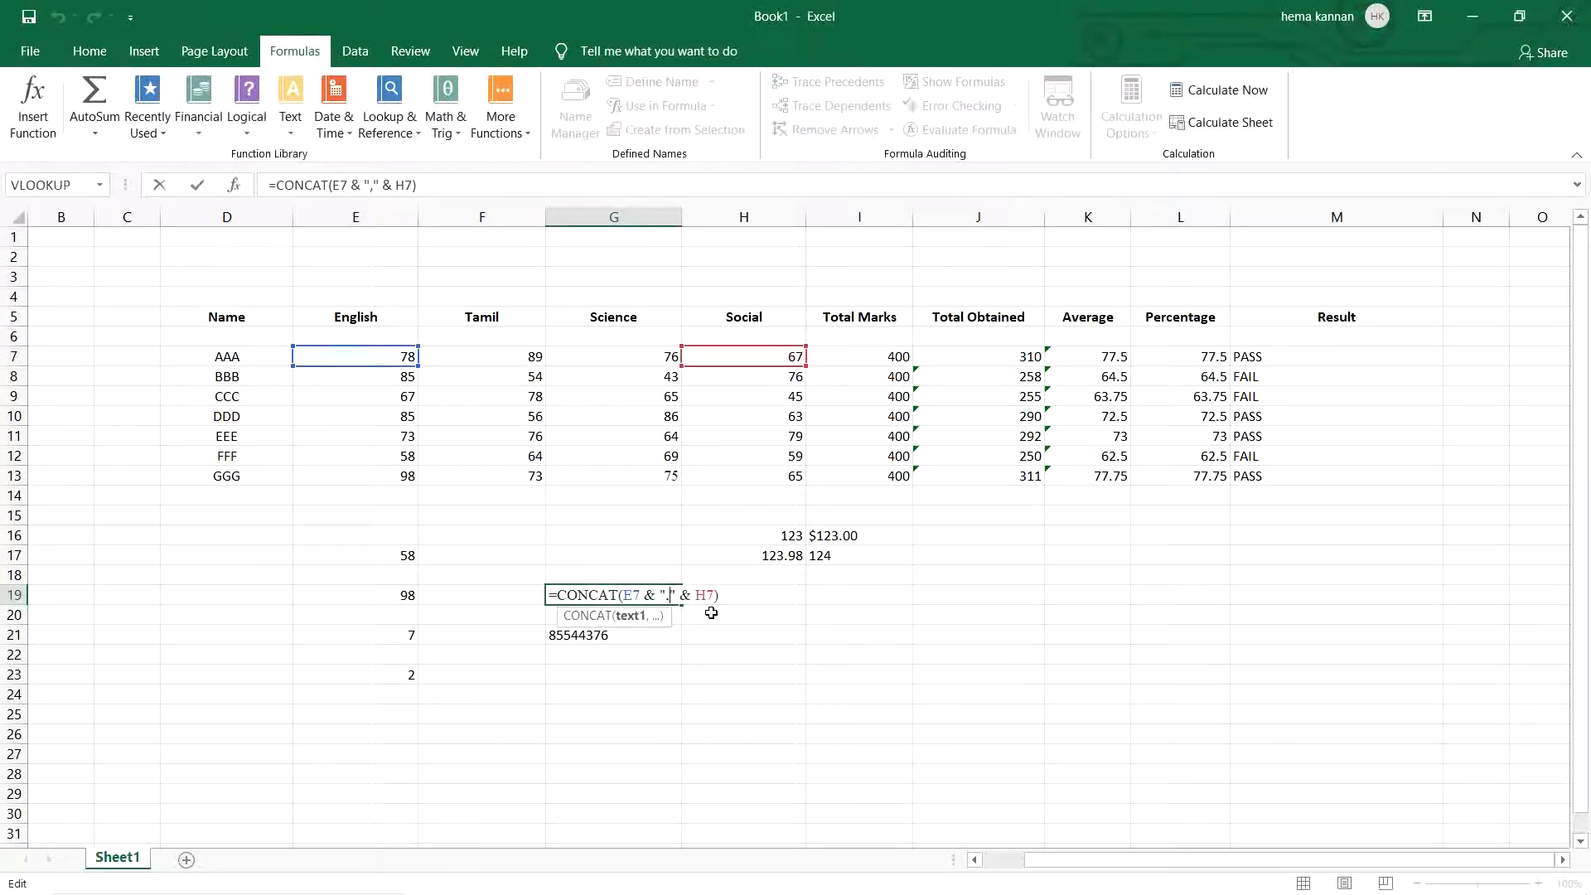
key(BackSpace)
text(^)
key(Return)
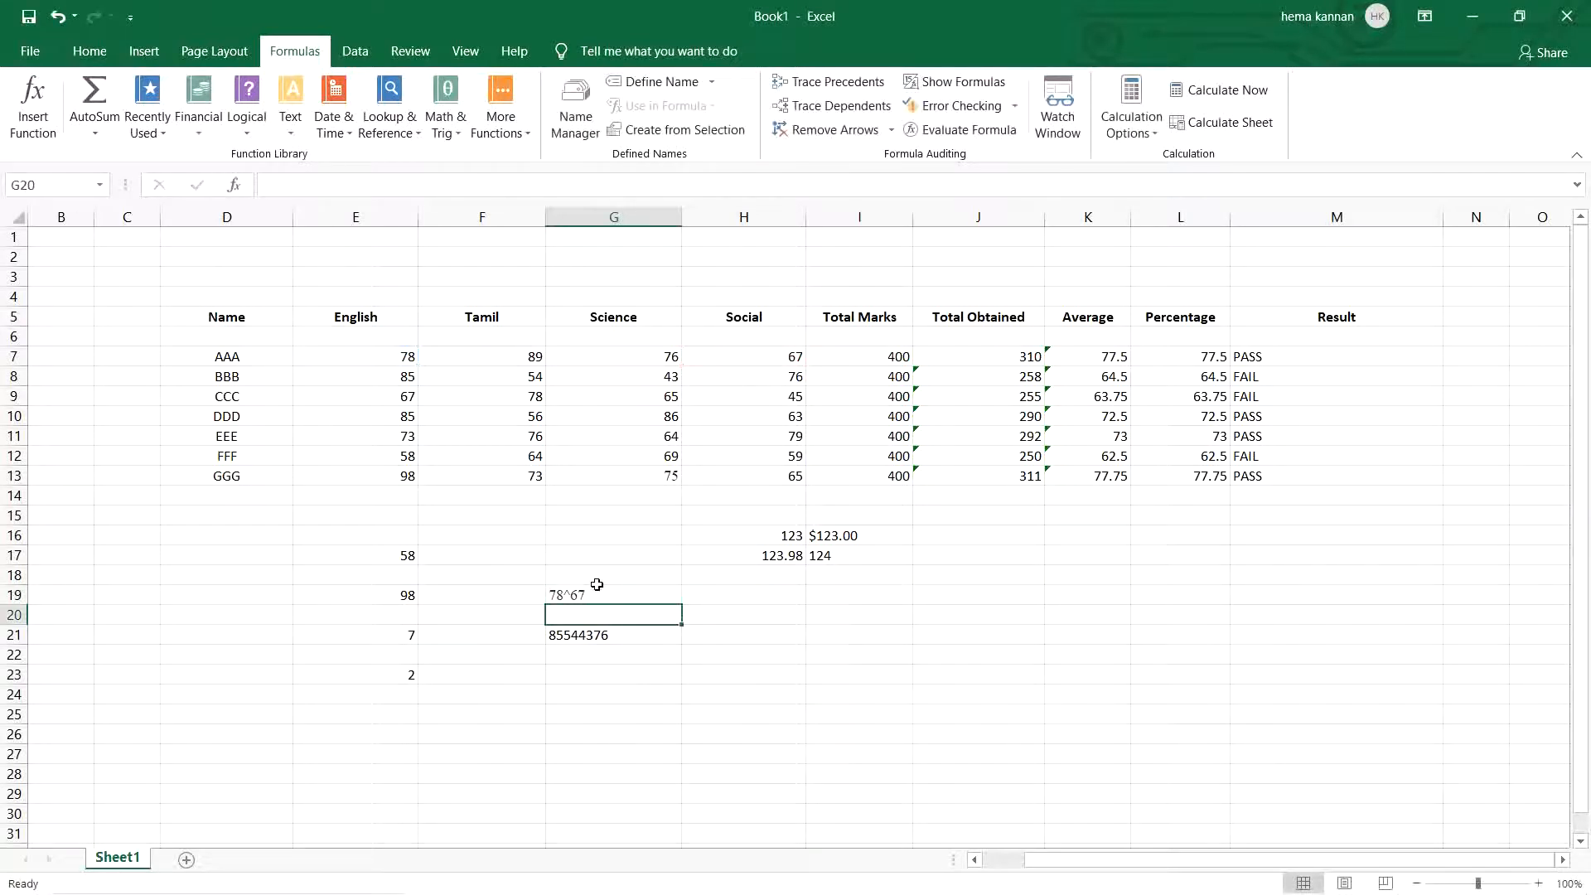
click(622, 593)
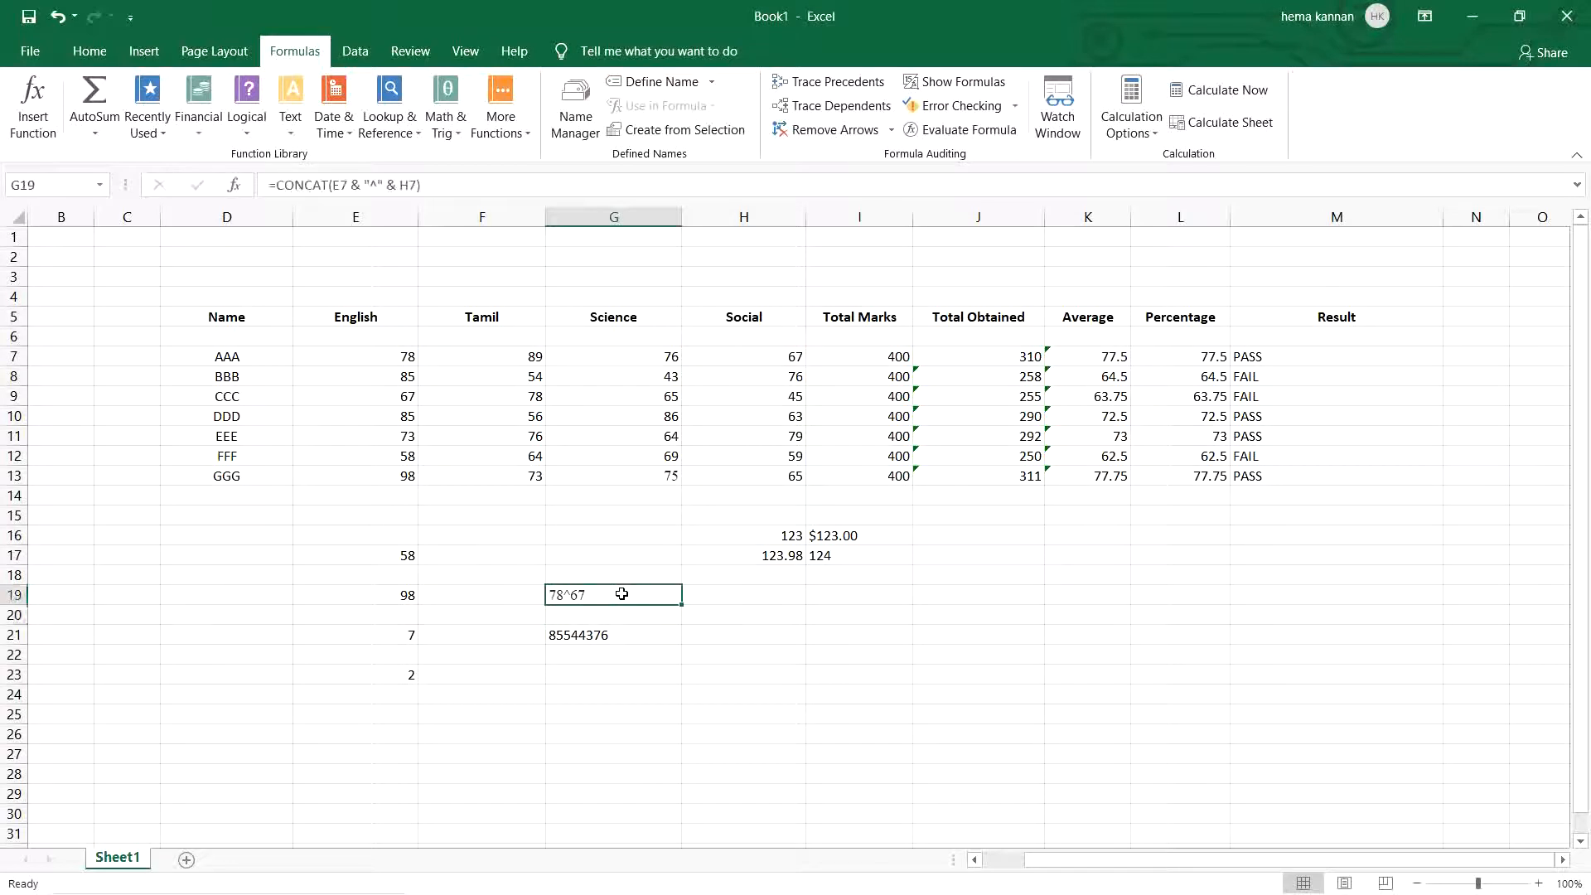